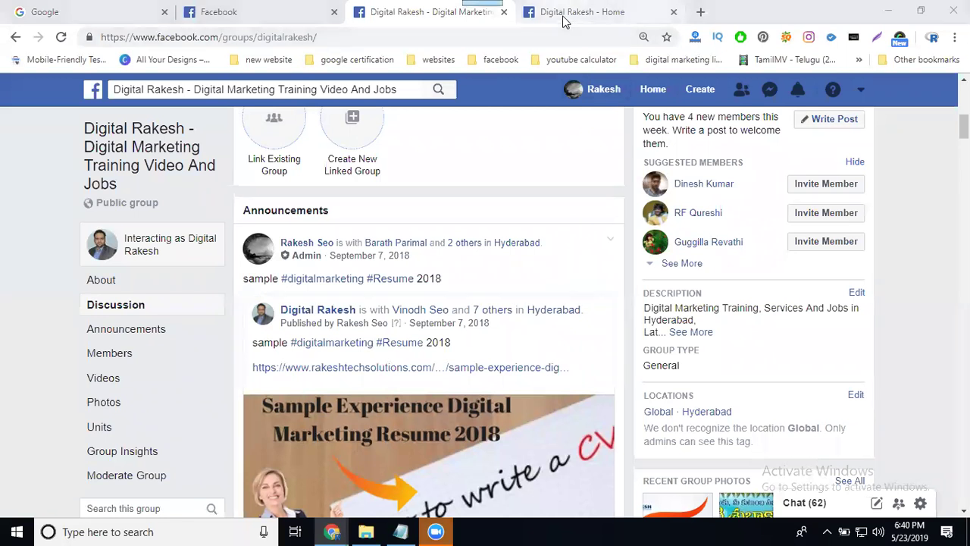
# Switch to the 'Digital Rakesh - Home' browser tab to leave the group
pyautogui.click(563, 21)
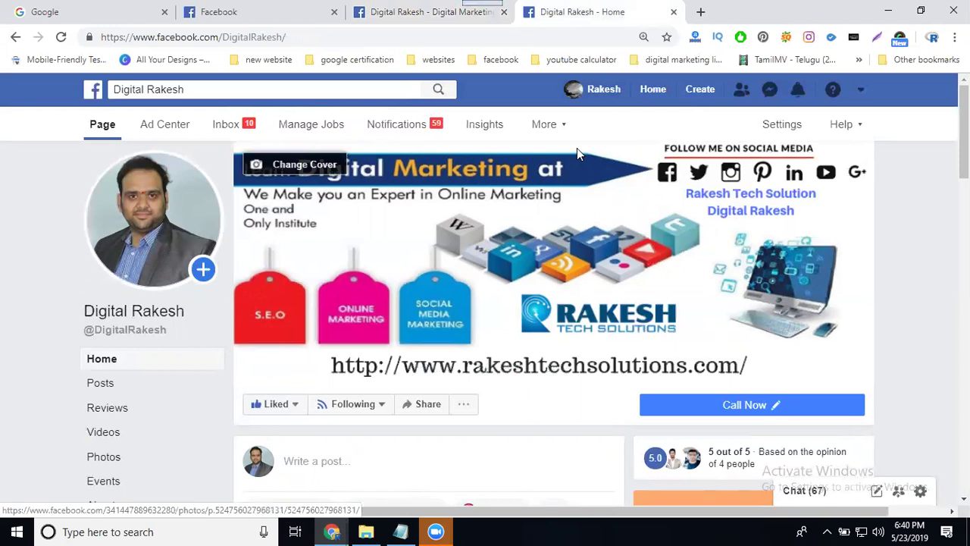
# Open the Photo/Video Create Post options on the Digital Rakesh Page
pyautogui.scroll(-3, 587, 144)
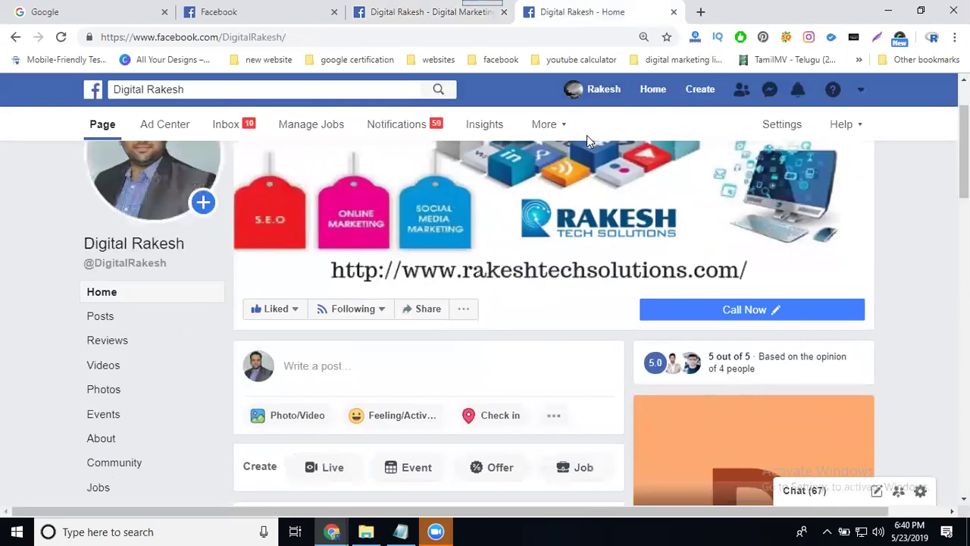
pyautogui.scroll(2, 517, 287)
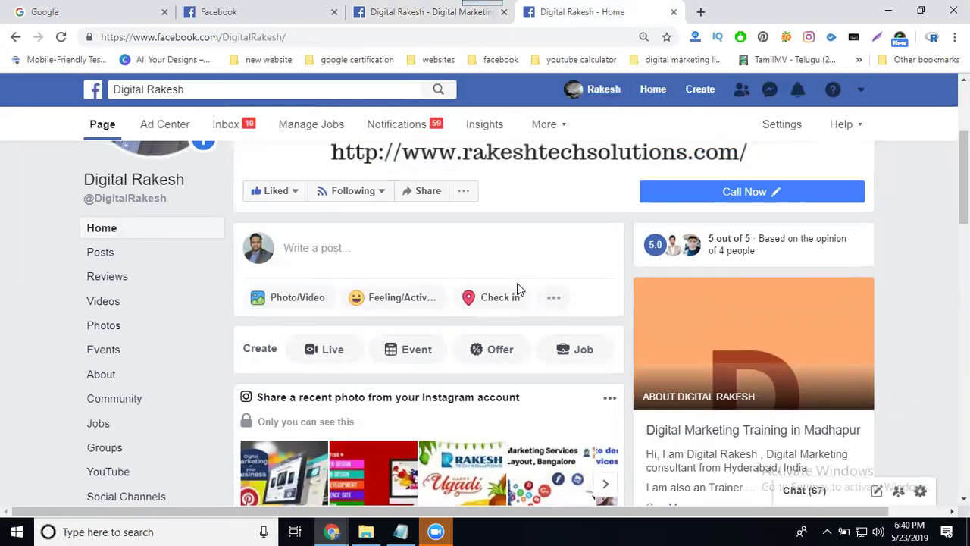
pyautogui.click(297, 298)
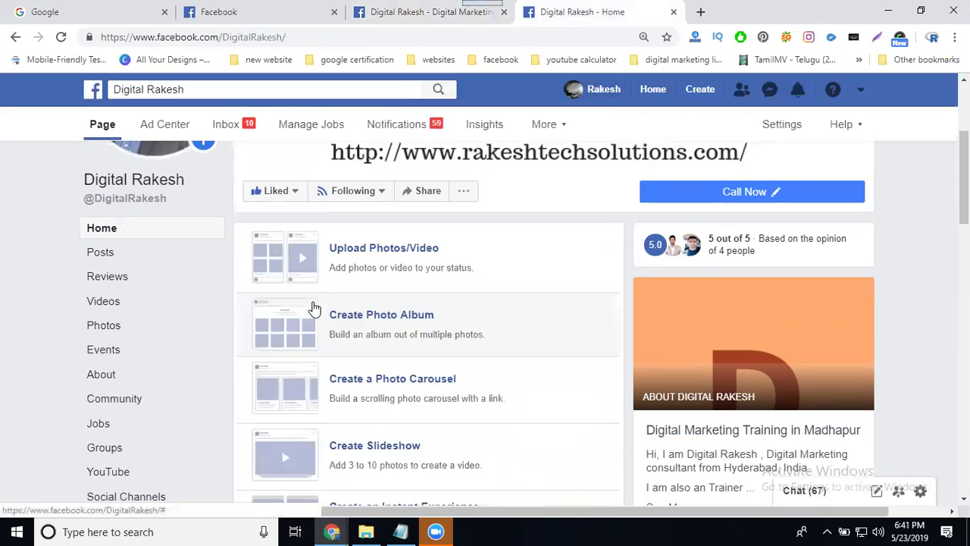
pyautogui.click(343, 254)
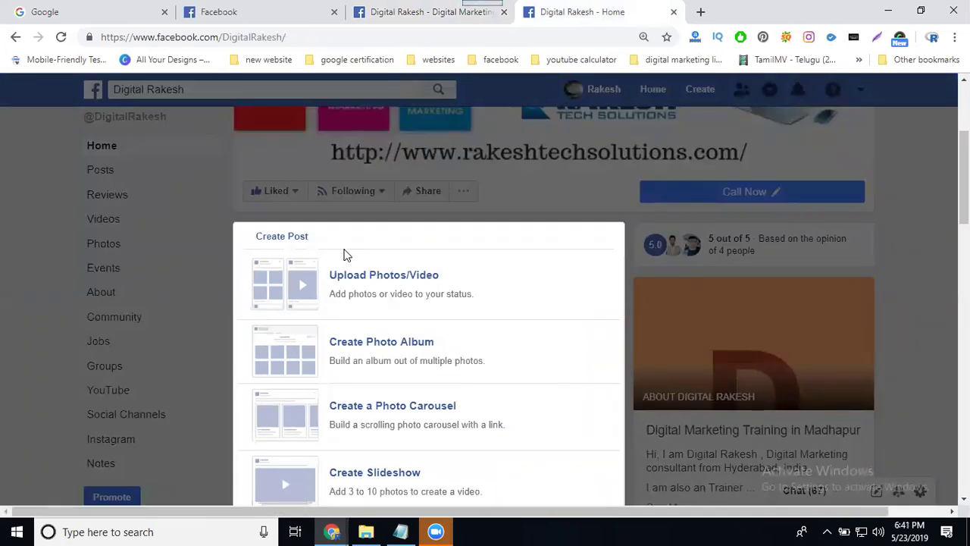
# Select the 'How to create instagram ads through facebook' video file and start uploading it
pyautogui.click(360, 305)
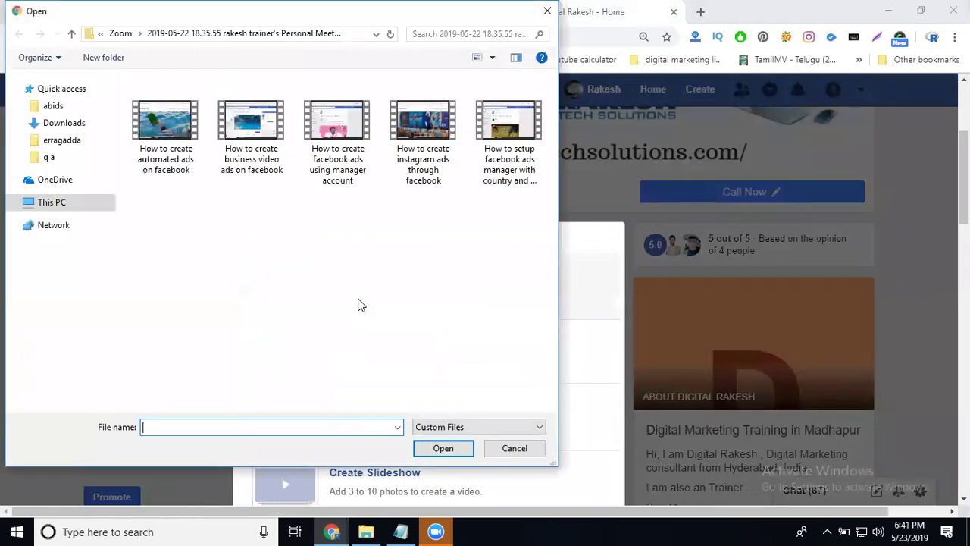
pyautogui.click(423, 174)
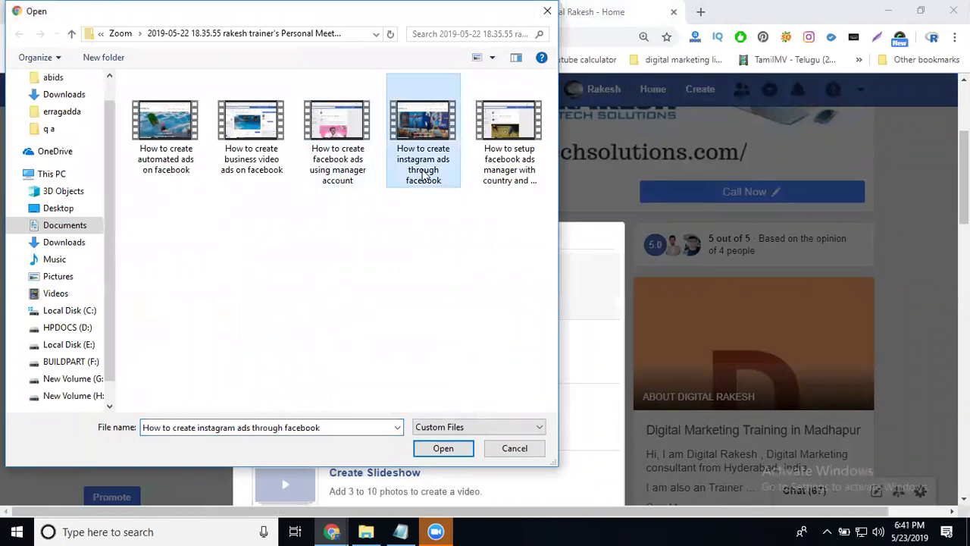
pyautogui.click(423, 173)
pyautogui.hotkey('ctrl', 'c')
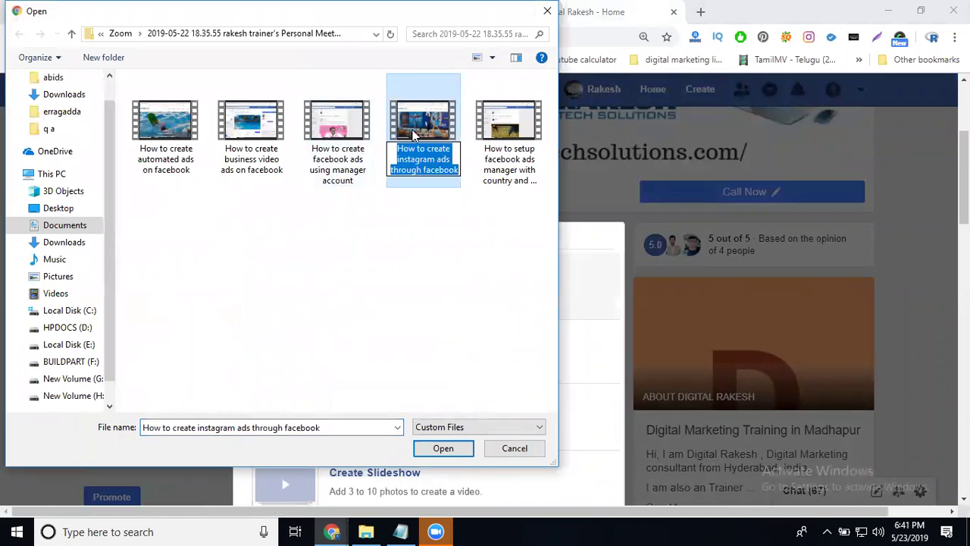
pyautogui.click(414, 135)
pyautogui.doubleClick(414, 135)
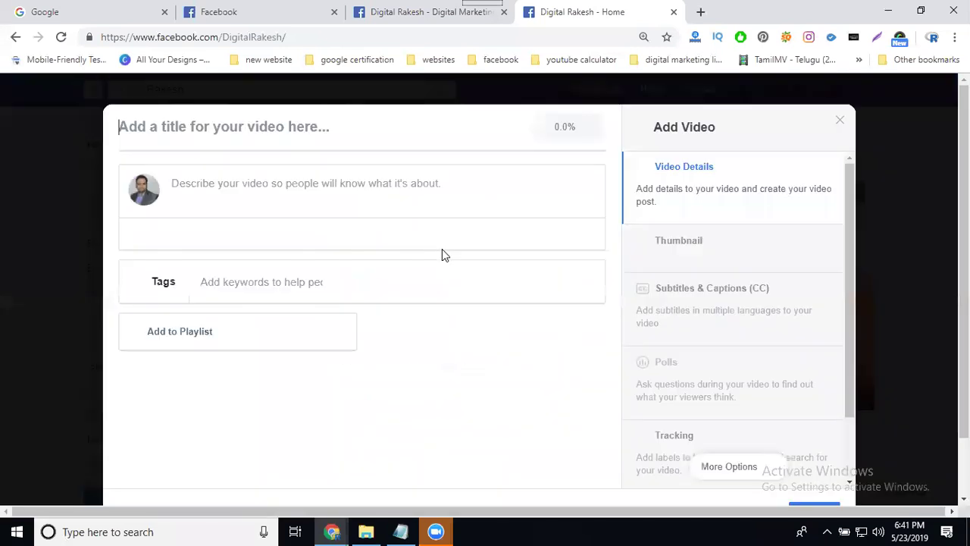
# Use 'How to create instagram ads through facebook' as the video's description and title
pyautogui.click(308, 179)
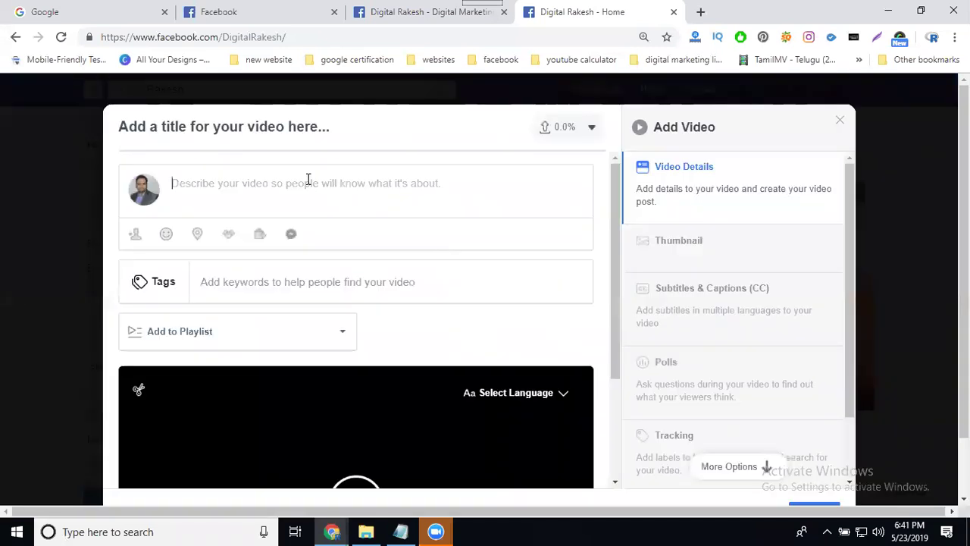
pyautogui.hotkey('ctrl', 'v')
pyautogui.click(264, 126)
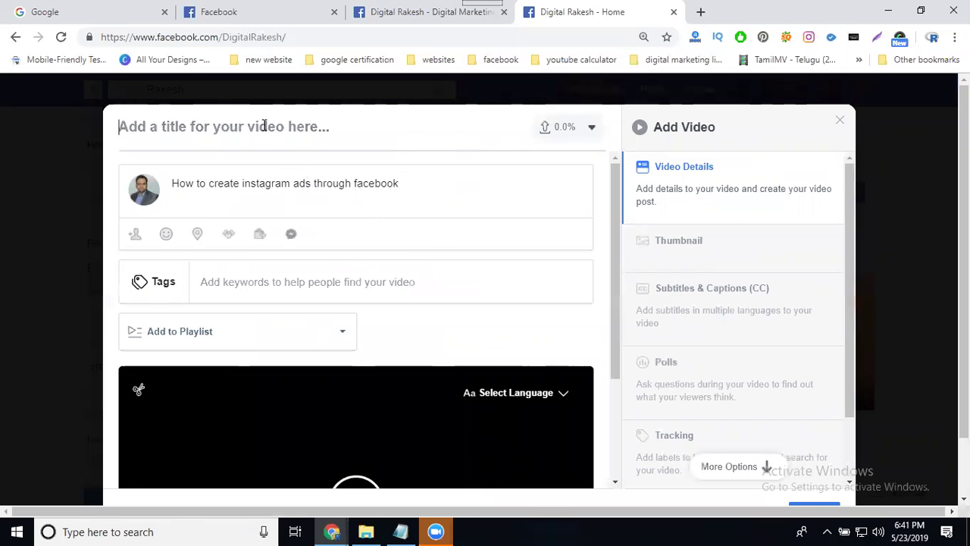
pyautogui.hotkey('ctrl', 'v')
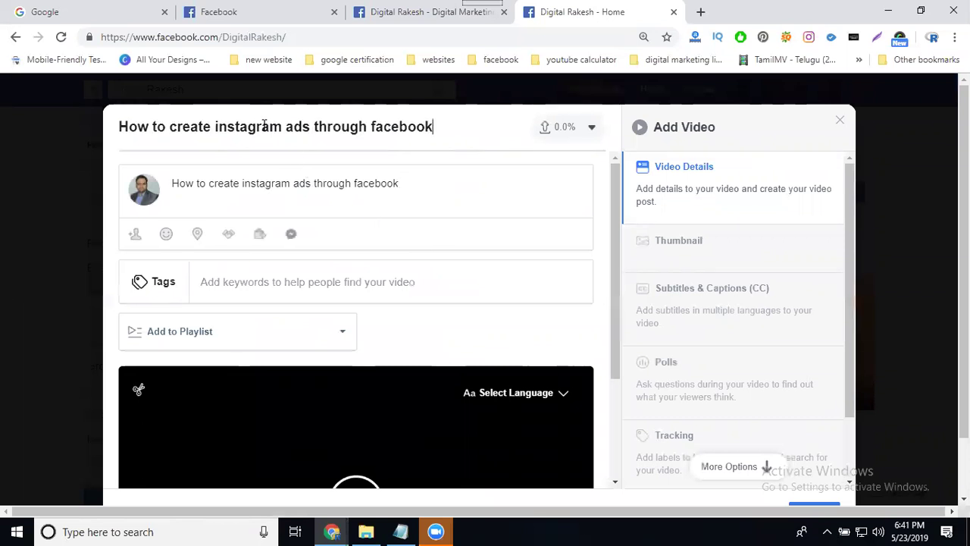
# Add tags: the video name, 'instagram ads' and 'digital rakesh'
pyautogui.click(266, 282)
pyautogui.hotkey('ctrl', 'v')
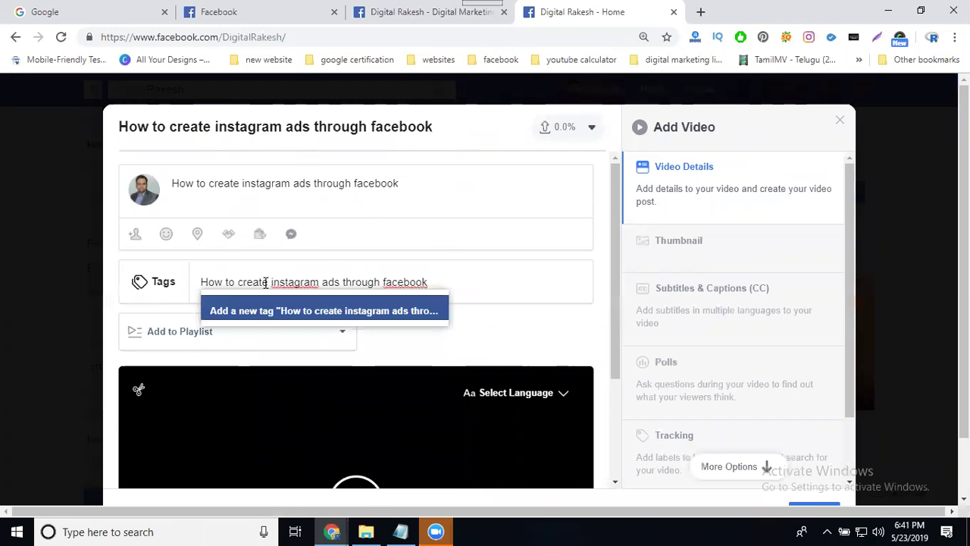
pyautogui.press('Return')
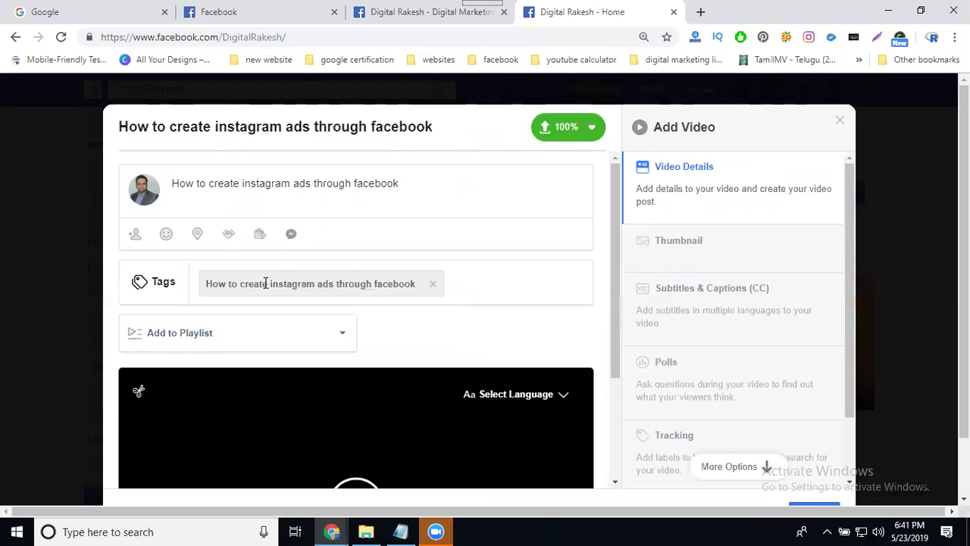
pyautogui.write('ins')
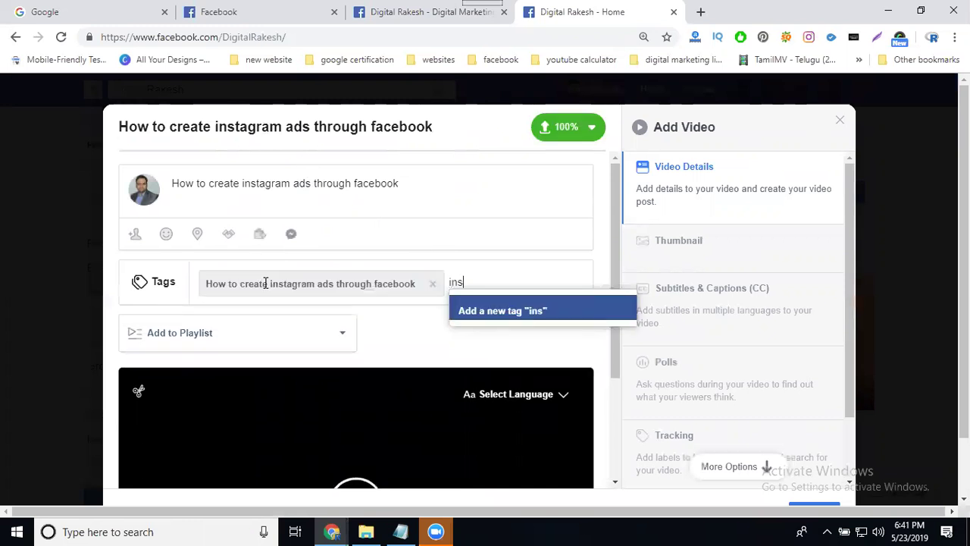
pyautogui.write('tagram ads')
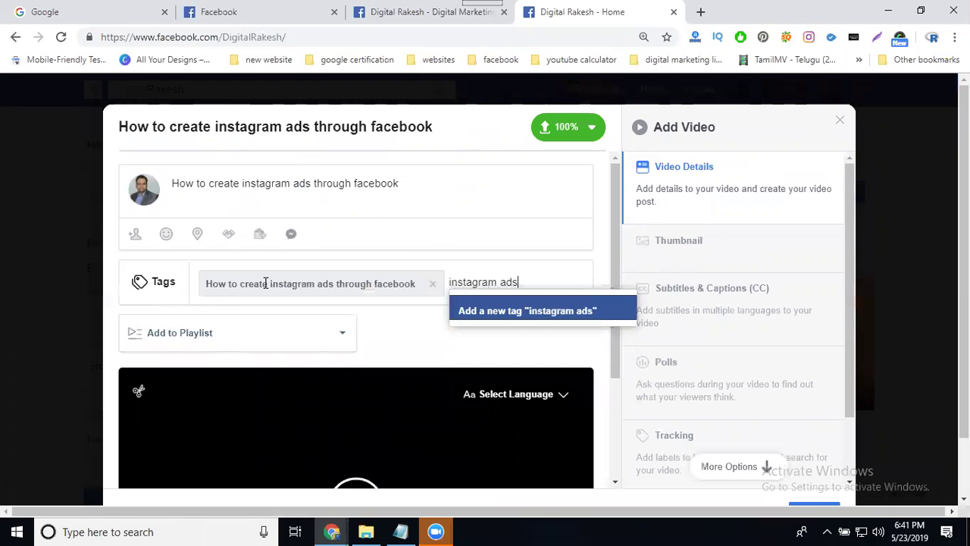
pyautogui.press('Return')
pyautogui.write('digital rakesh')
pyautogui.press('Return')
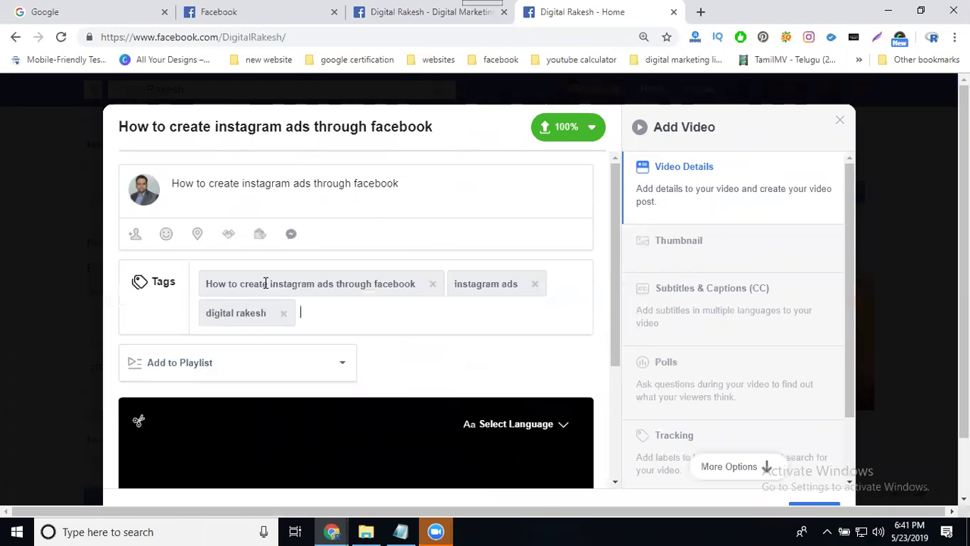
# Create a playlist titled and described 'How to create instagram ads through facebook'
pyautogui.click(204, 367)
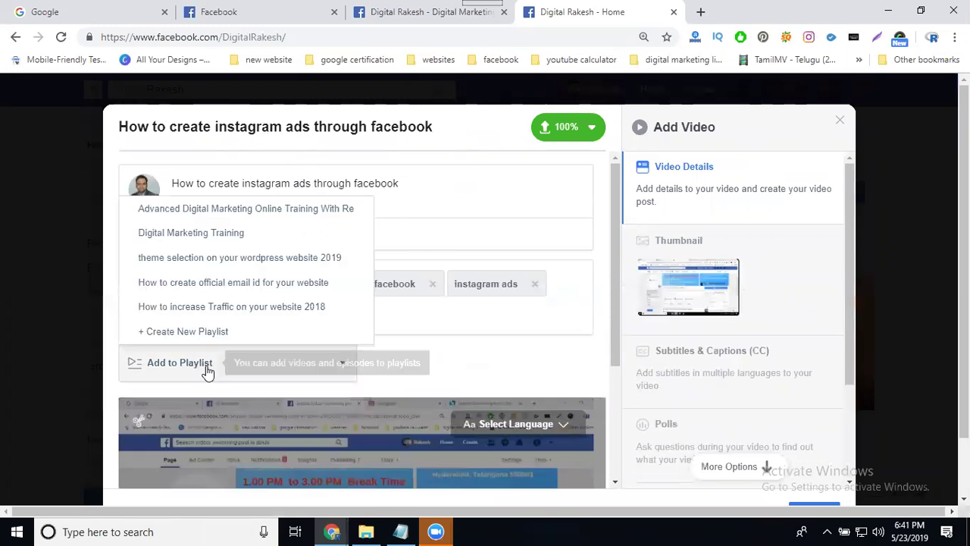
pyautogui.click(191, 335)
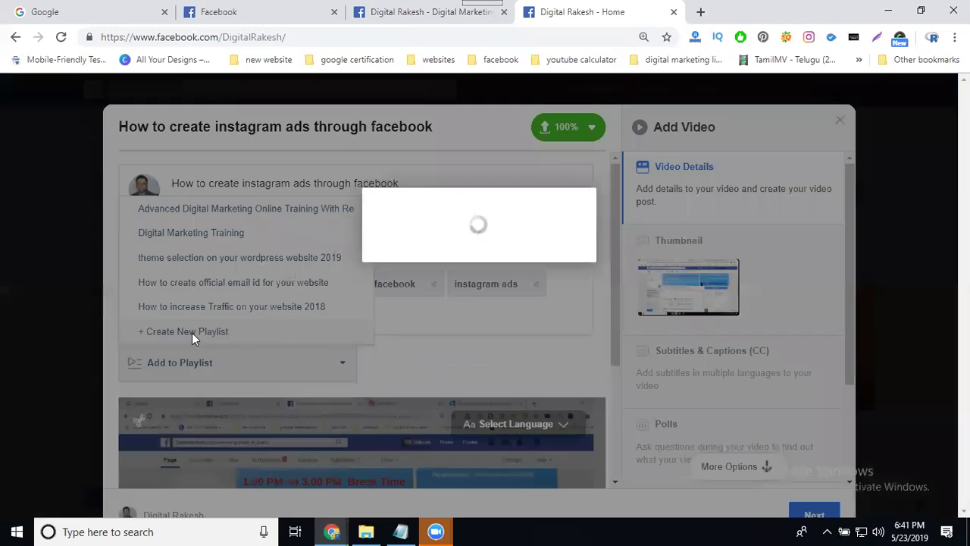
pyautogui.click(456, 198)
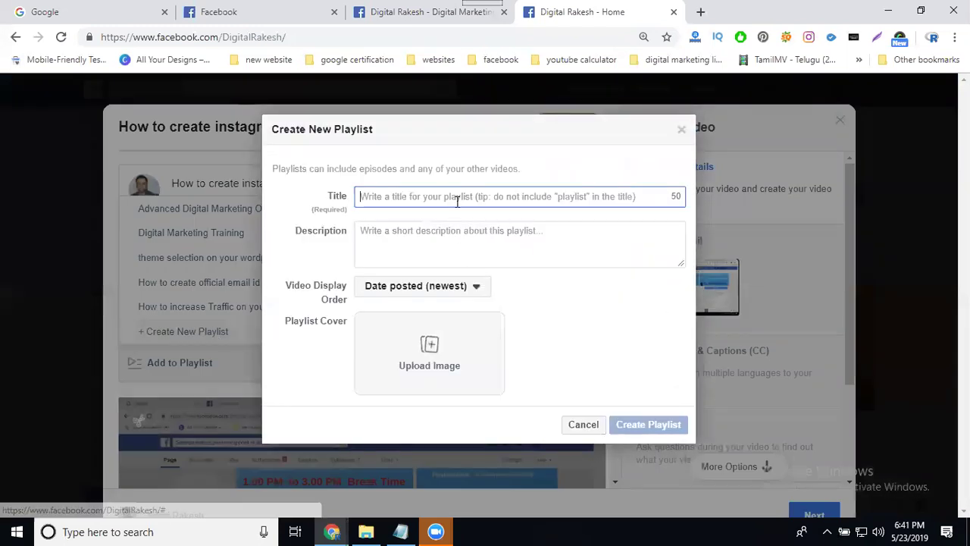
pyautogui.write('How to create instagram ads through facebook')
pyautogui.click(448, 232)
pyautogui.write('How to create instagram ads through facebook')
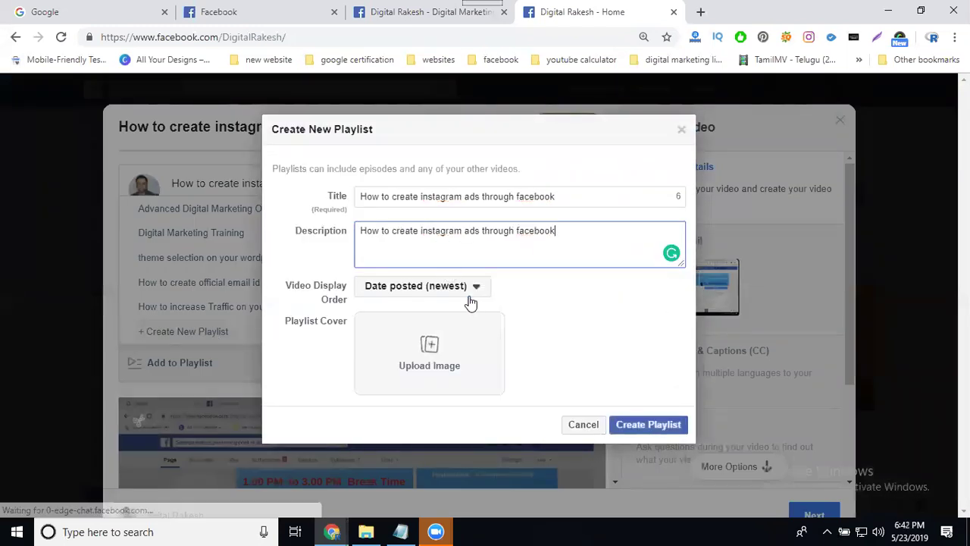
pyautogui.click(657, 427)
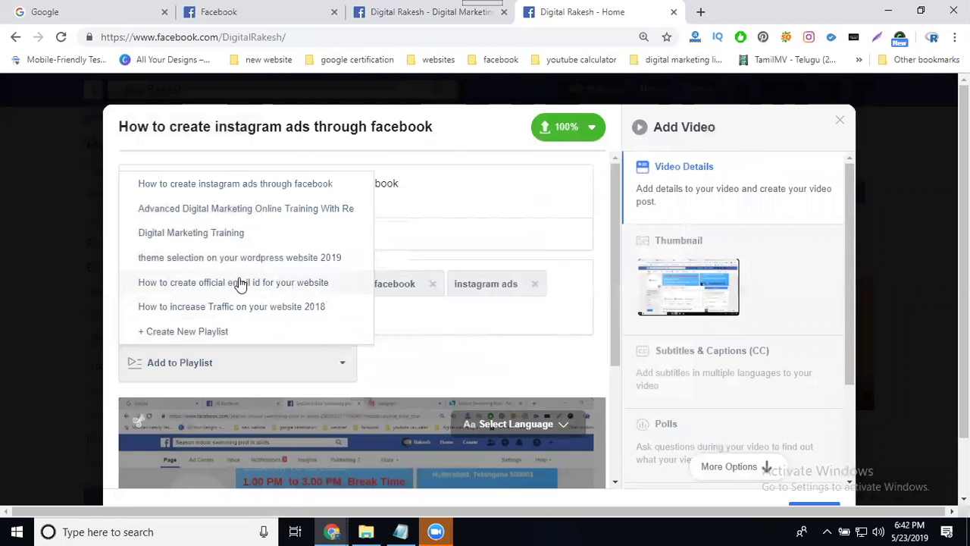
# Add the video to the new playlist, Digital Marketing Training and Advanced Digital Marketing
pyautogui.click(217, 190)
pyautogui.click(205, 233)
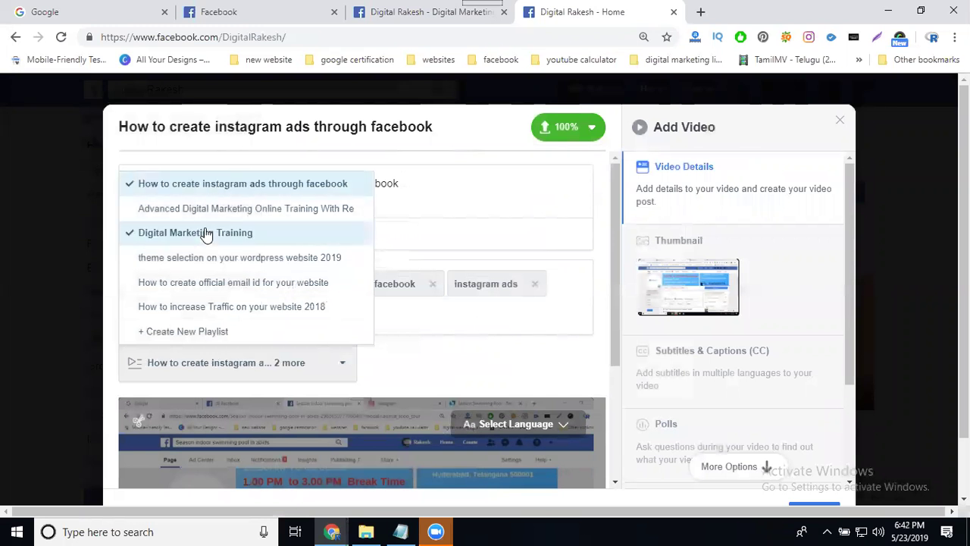
pyautogui.click(211, 209)
pyautogui.click(478, 201)
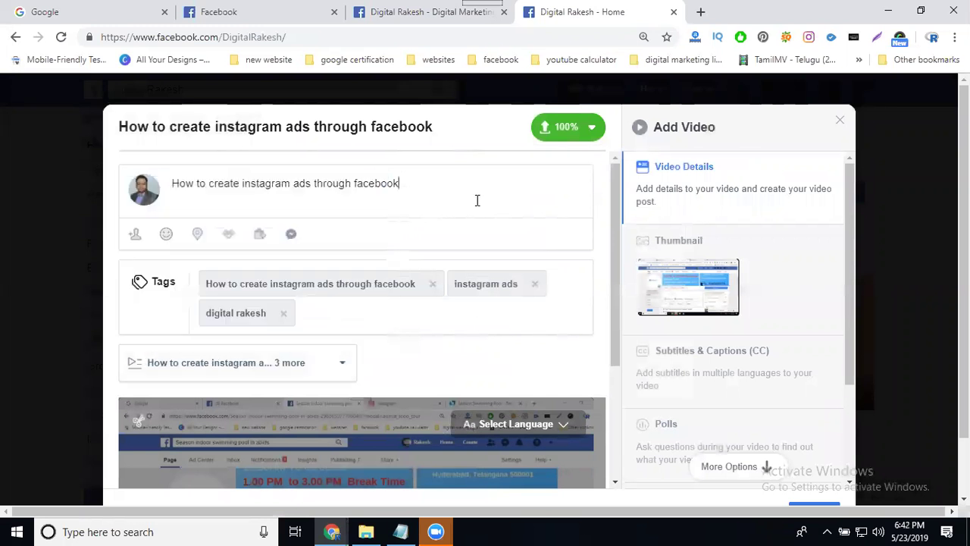
# Change the description to 'How to create #instagram ads through #facebook 2019 by #digitalrakesh'
pyautogui.click(354, 181)
pyautogui.write('#')
pyautogui.click(240, 184)
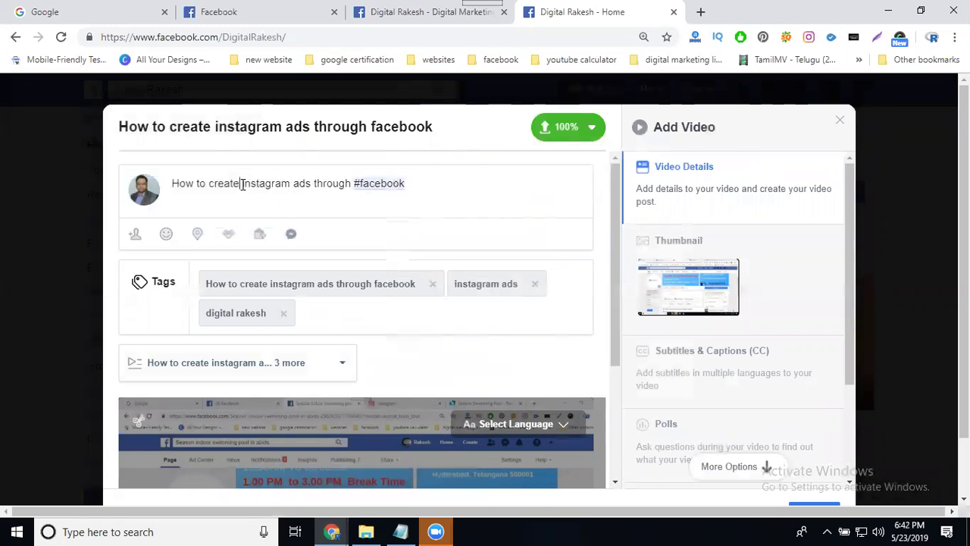
pyautogui.write('#')
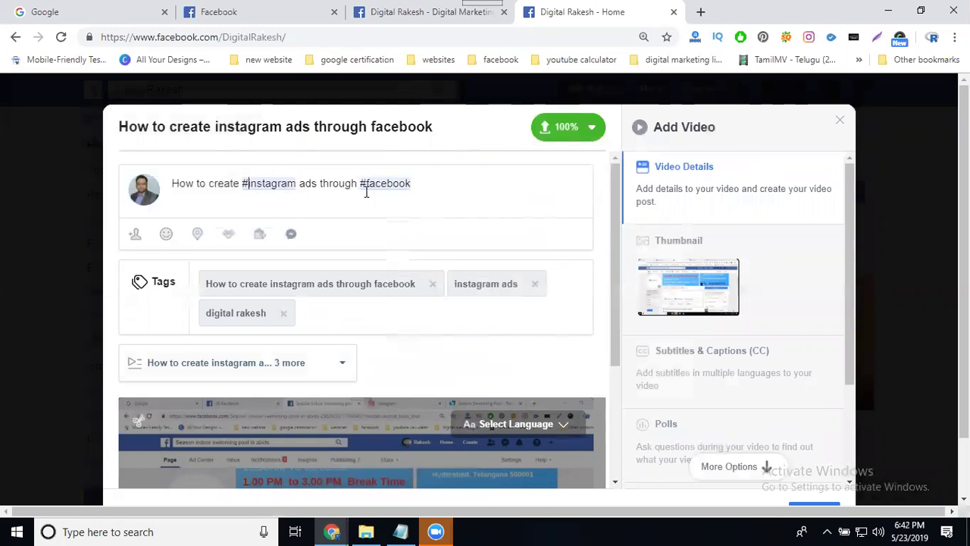
pyautogui.click(437, 181)
pyautogui.write('2019 by #digitalrakesh')
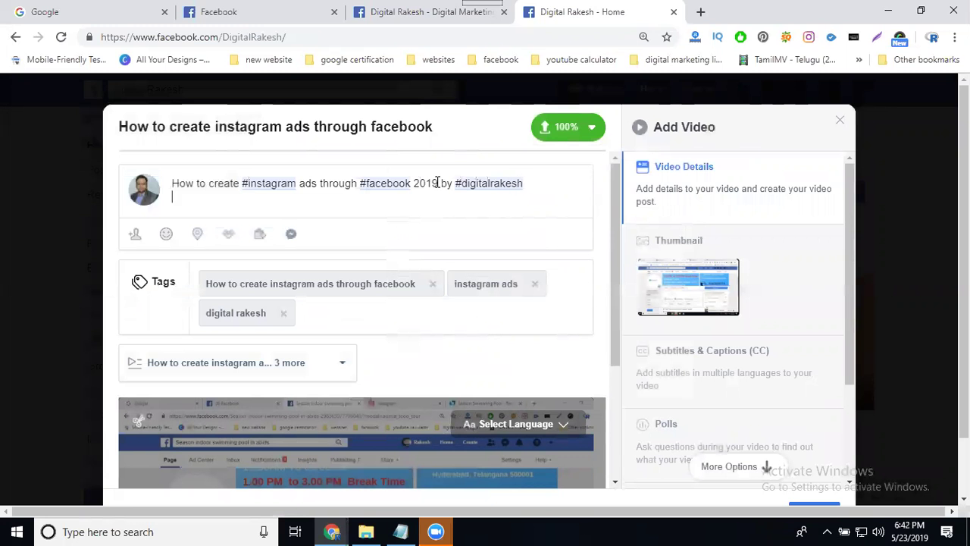
pyautogui.press('Return')
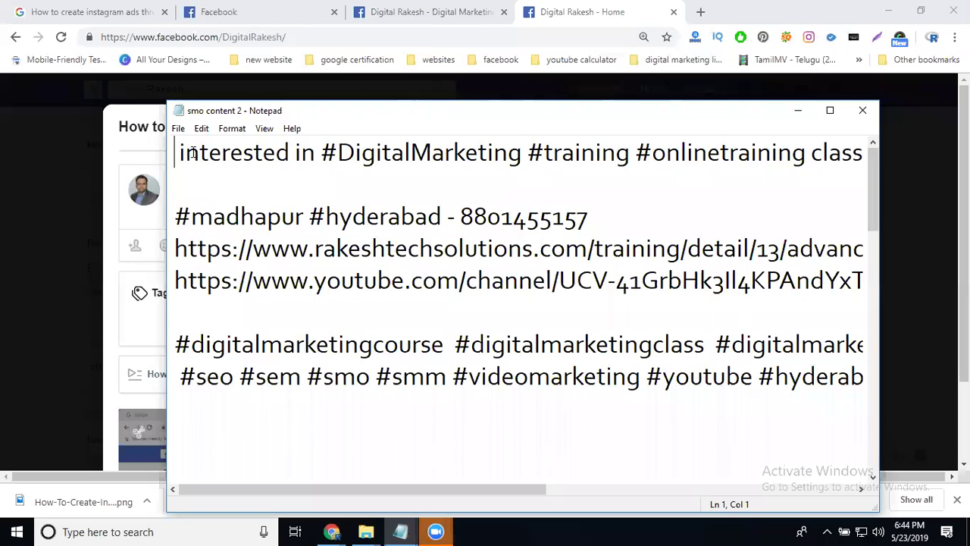
# Copy the Notepad text from 'Learn Latest…' through the last hashtags, then return to the description
pyautogui.scroll(-5, 219, 220)
pyautogui.scroll(-1, 218, 220)
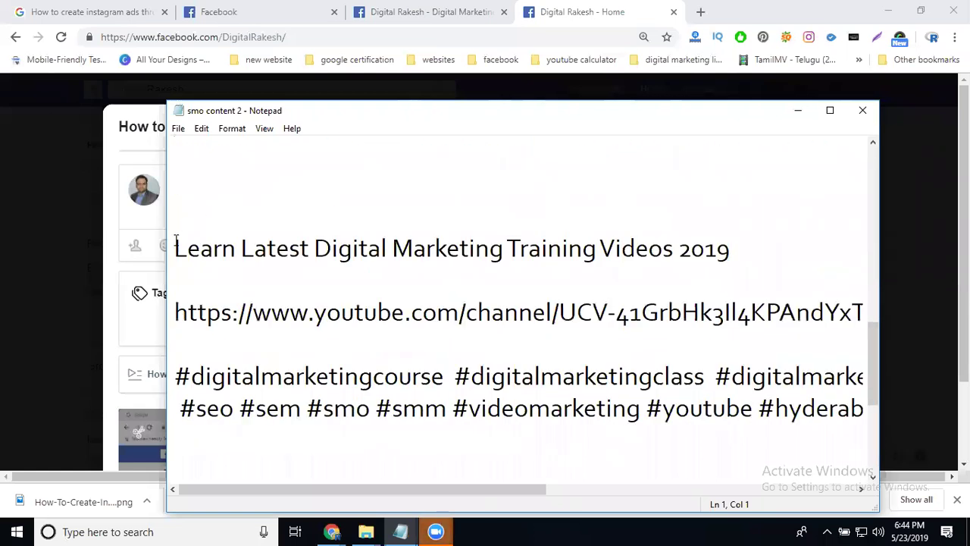
pyautogui.moveTo(176, 241); pyautogui.dragTo(194, 462)
pyautogui.scroll(-1, 194, 461)
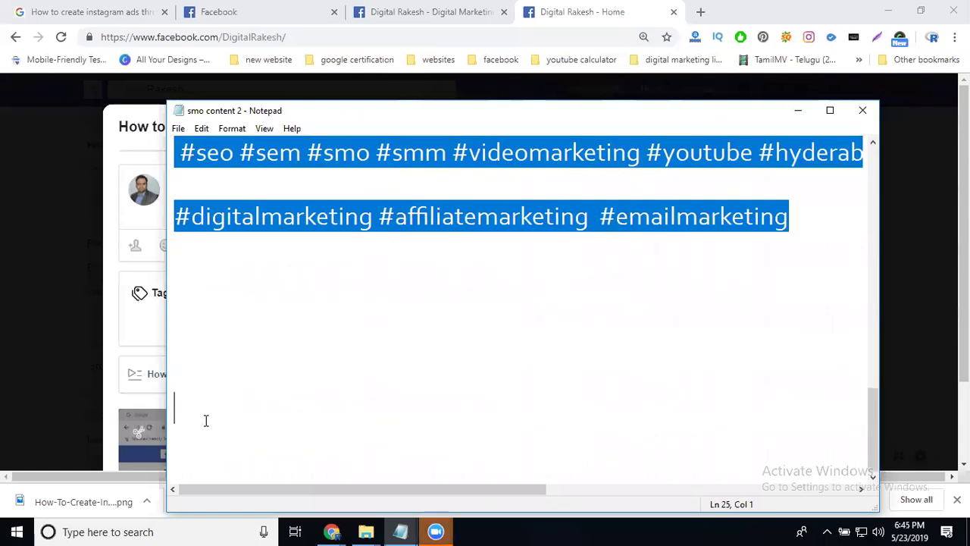
pyautogui.click(798, 111)
pyautogui.click(318, 210)
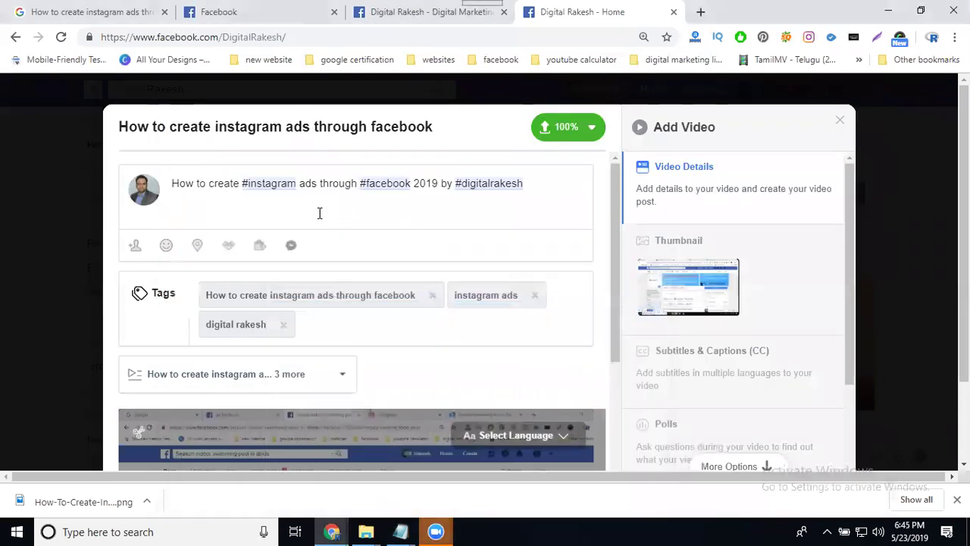
# Paste the promo text into the description and set the Instagram-ads image as custom thumbnail
pyautogui.write('Learn Latest Digital Marketing Training Videos 2019  https://www.youtube.com/channel/UCV-41GrbHk3Il4KPAndYxTg  #digitalmarketingcourse  #digitalmarketingclass  #digitalmarketinginstitute  #seo #sem #smo #smm #videomarketing #youtube #hyderabad  #digitalmarketing #affiliatemarketing  #emailmarketing')
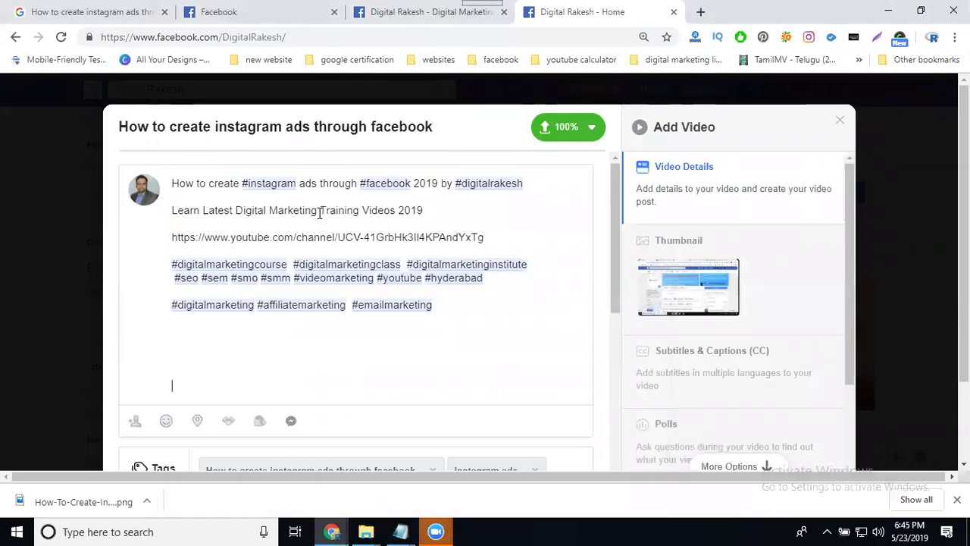
pyautogui.click(677, 244)
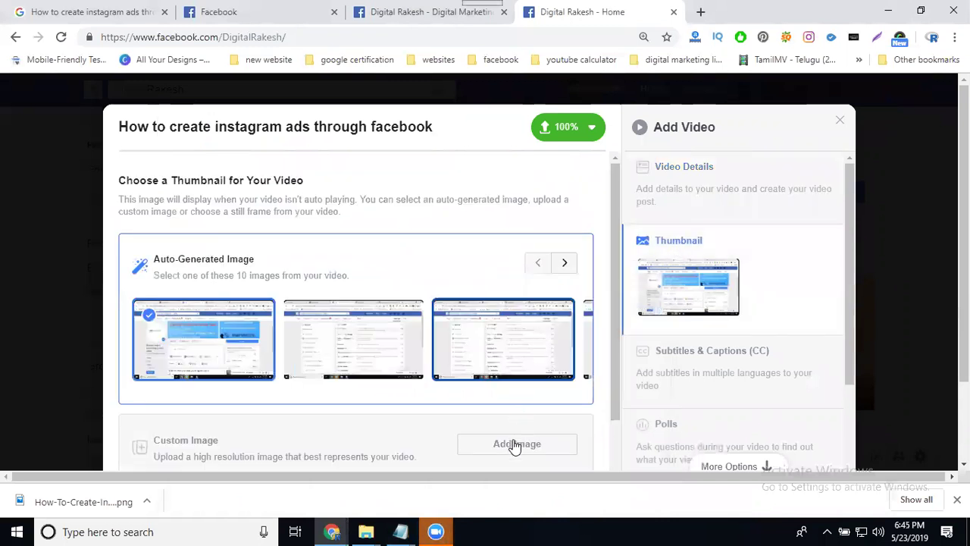
pyautogui.scroll(-1, 516, 440)
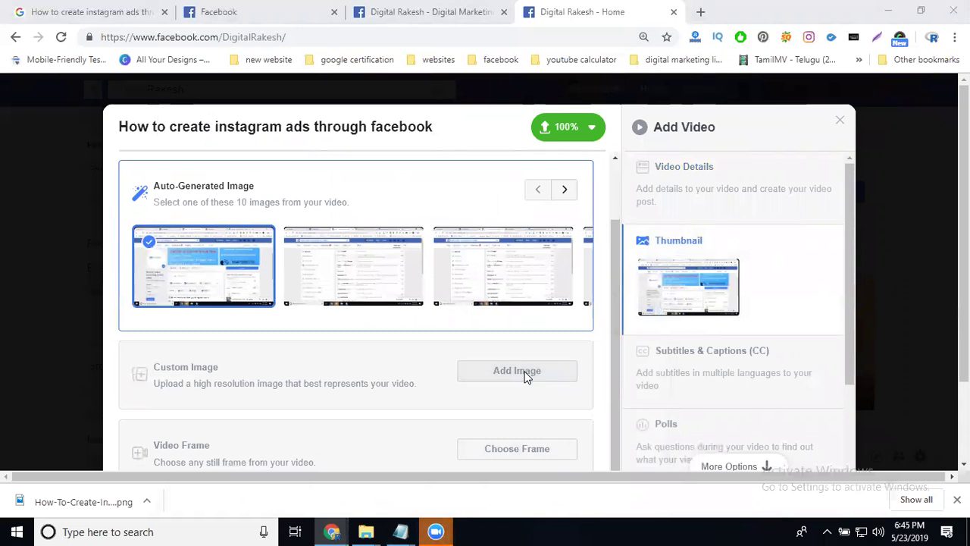
pyautogui.click(527, 377)
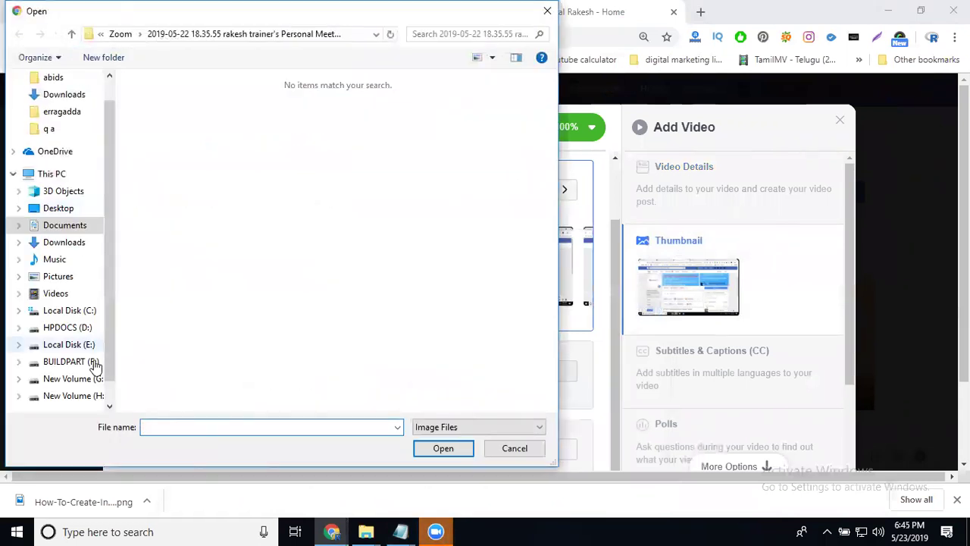
pyautogui.click(89, 347)
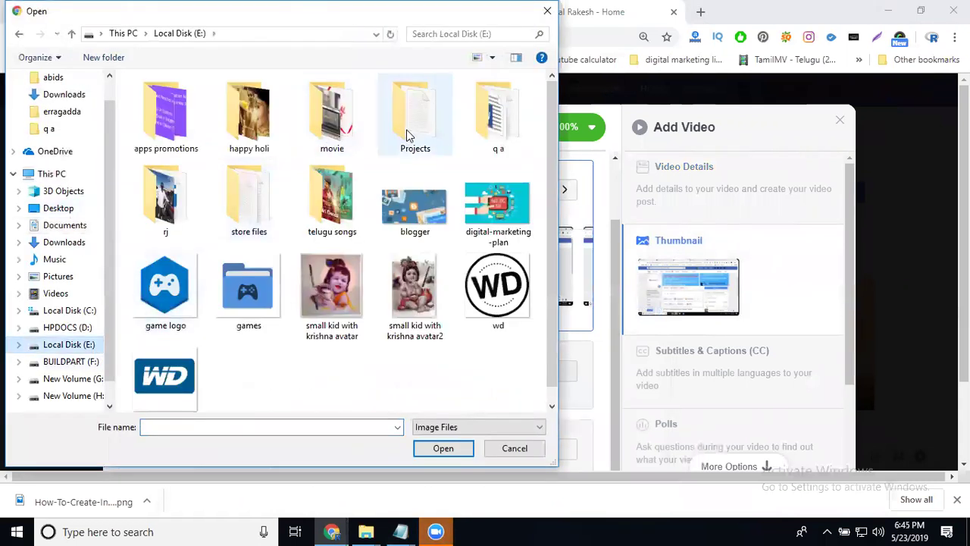
pyautogui.doubleClick(406, 135)
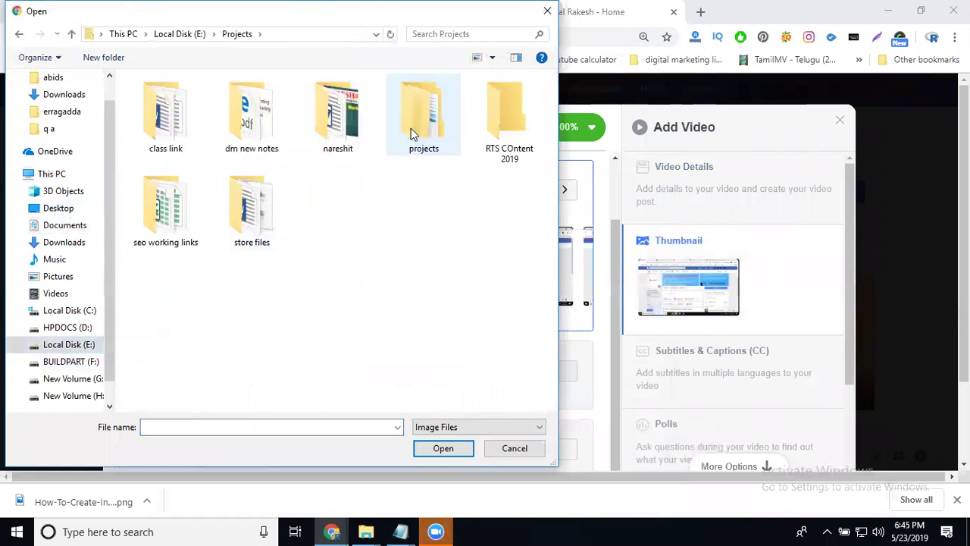
pyautogui.doubleClick(486, 132)
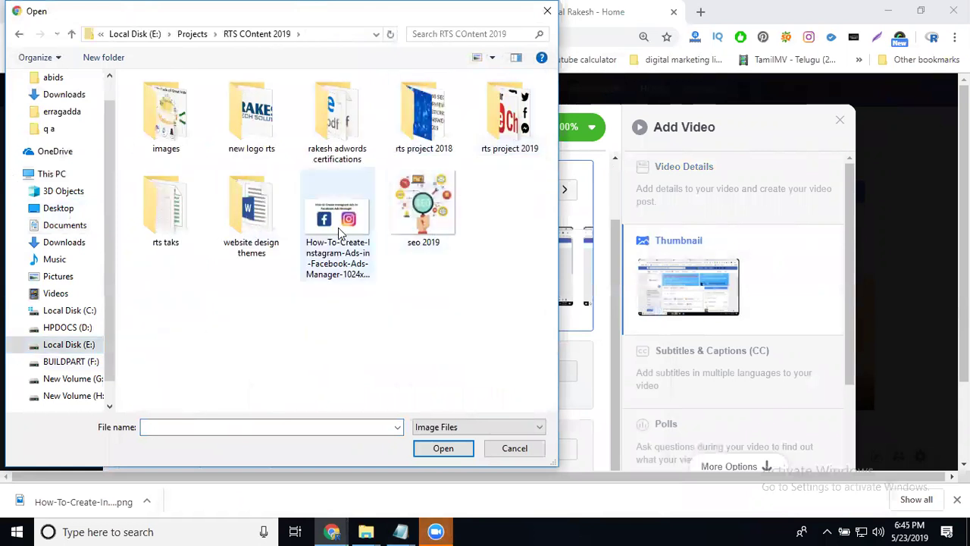
pyautogui.doubleClick(338, 228)
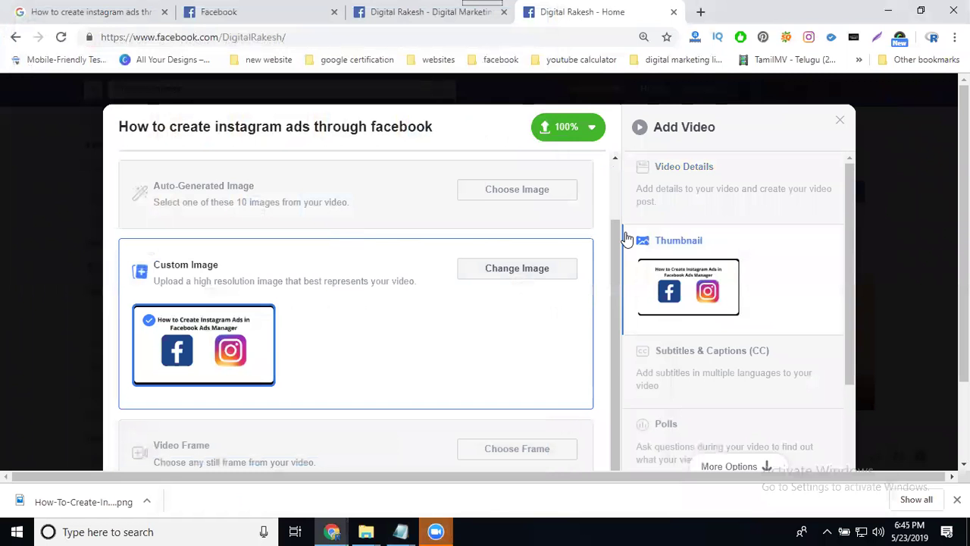
pyautogui.scroll(-2, 639, 250)
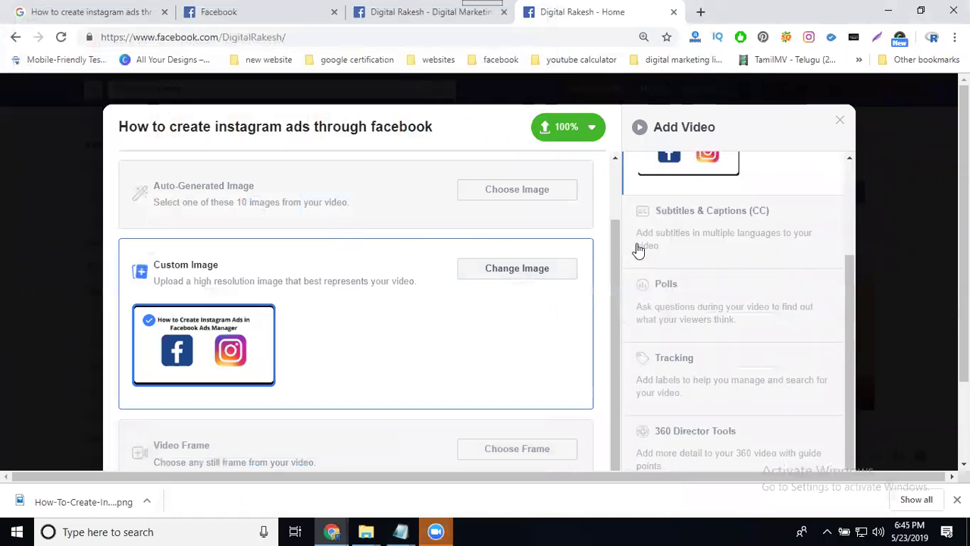
# Set the video language to English under Subtitles & Captions, then show the Polls section
pyautogui.click(673, 216)
pyautogui.click(414, 212)
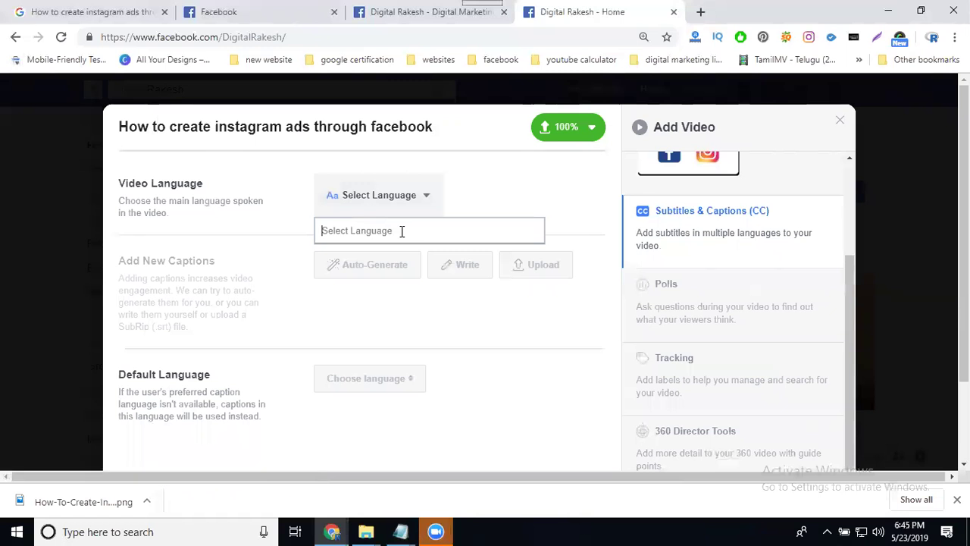
pyautogui.write('eng')
pyautogui.click(387, 263)
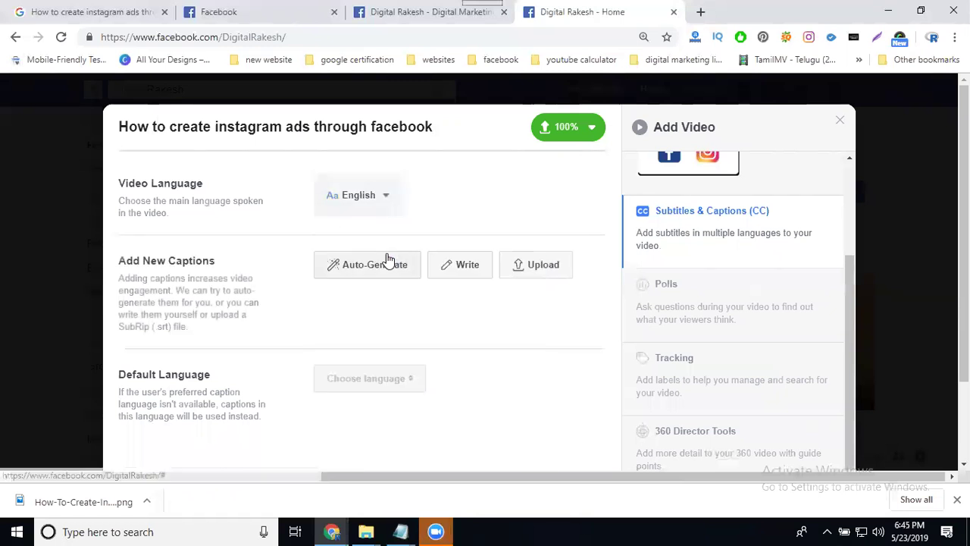
pyautogui.click(667, 286)
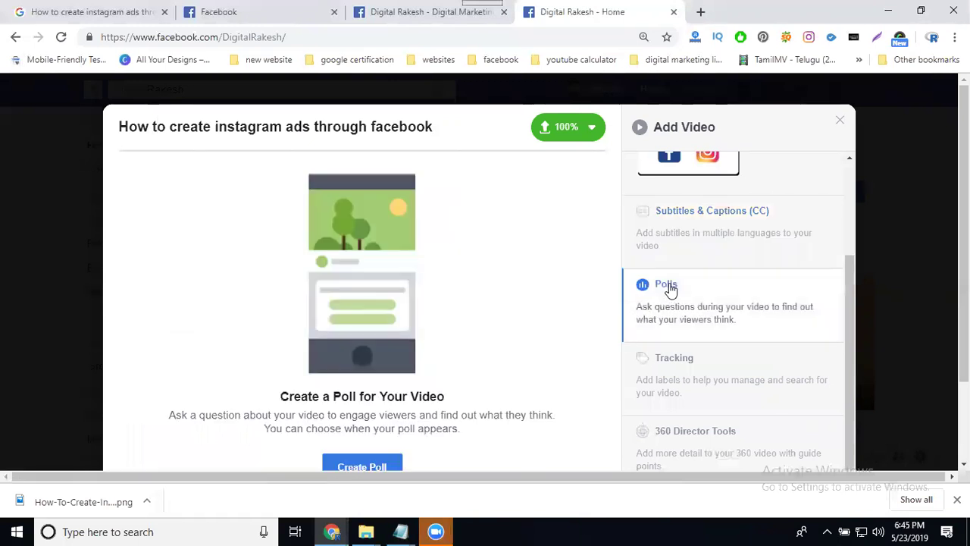
pyautogui.scroll(-2, 360, 333)
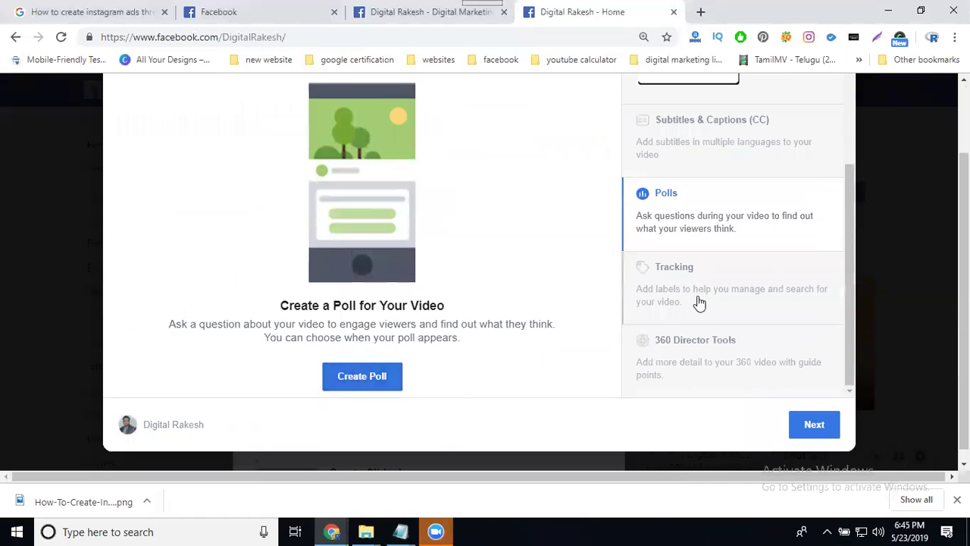
# Add Tracking custom labels education, digital marketing and digital rakesh
pyautogui.click(674, 277)
pyautogui.click(402, 96)
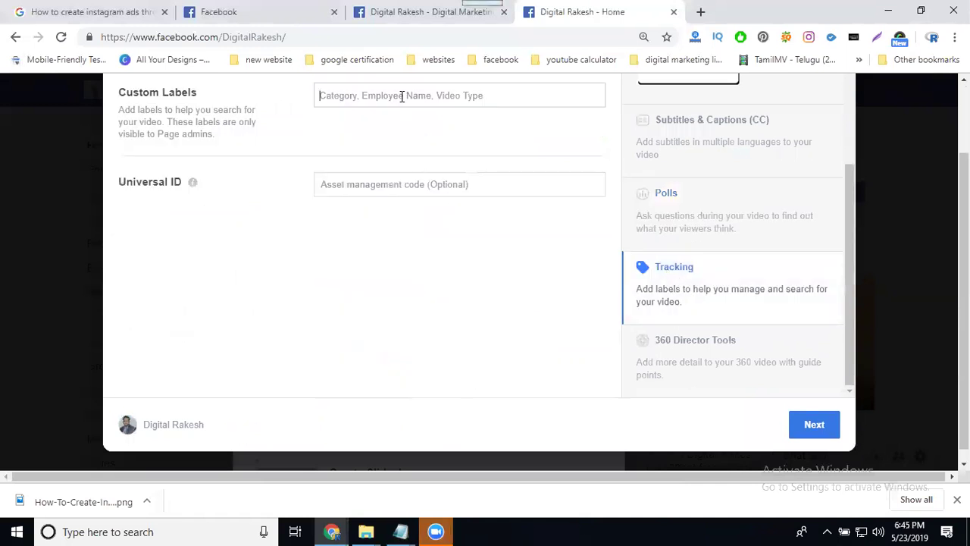
pyautogui.hotkey('ctrl', 'v')
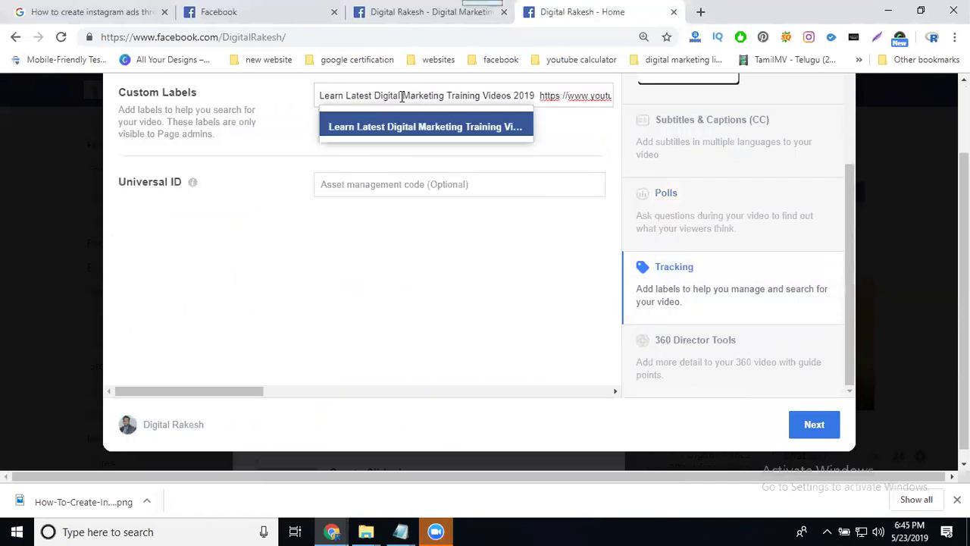
pyautogui.hotkey('ctrl', 'z')
pyautogui.write('edu')
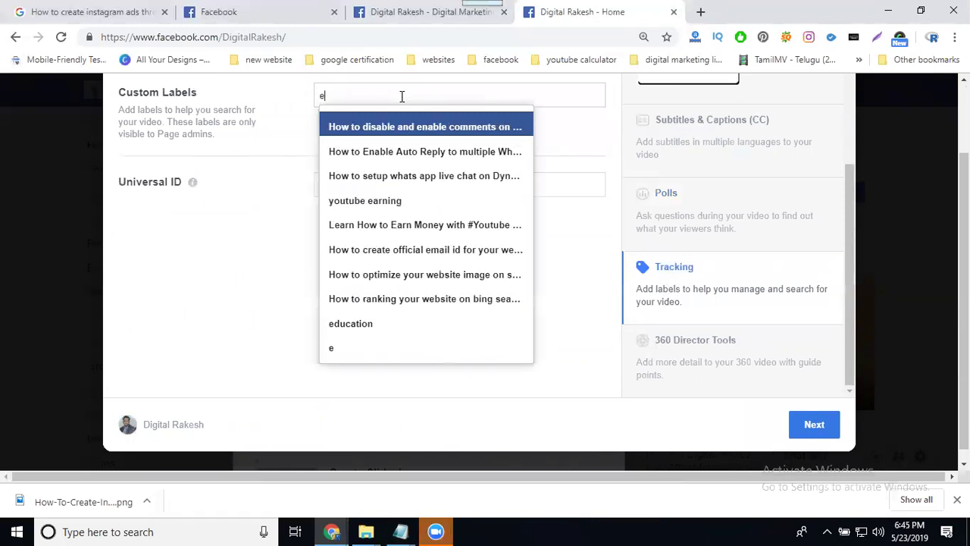
pyautogui.click(388, 128)
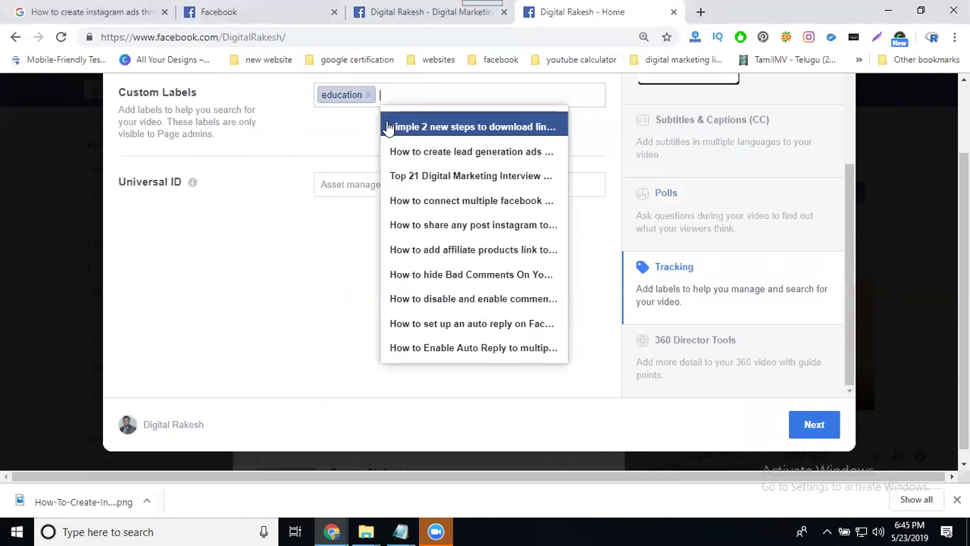
pyautogui.write('d')
pyautogui.write('igi')
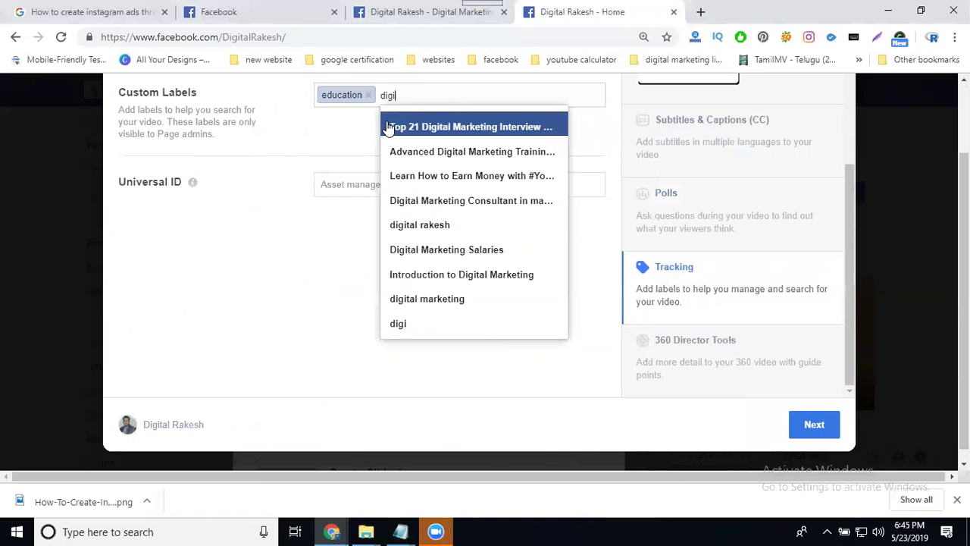
pyautogui.click(451, 288)
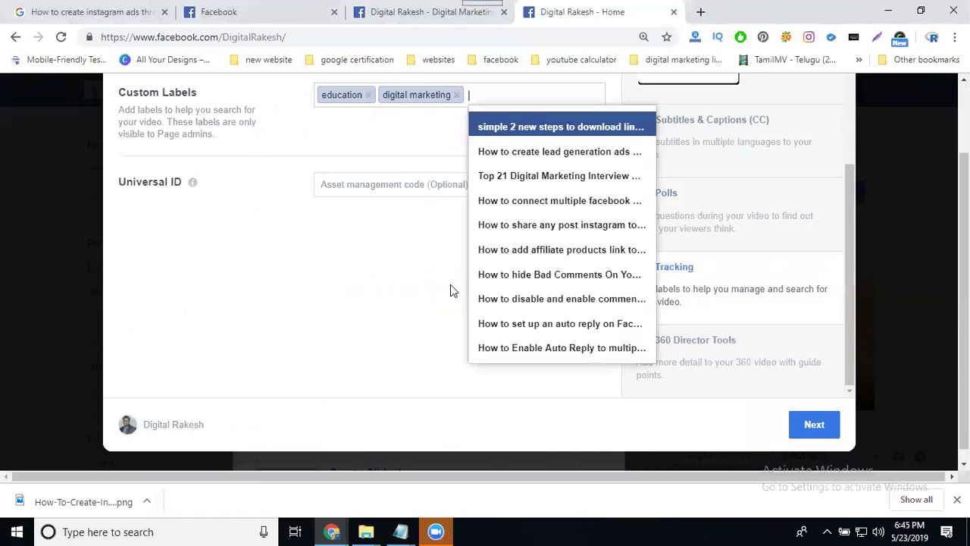
pyautogui.write('digi')
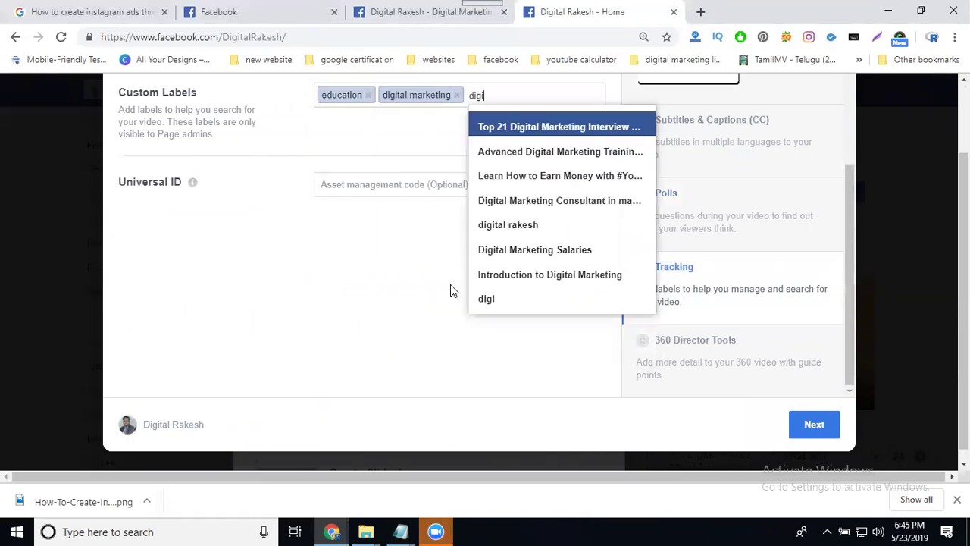
pyautogui.click(543, 235)
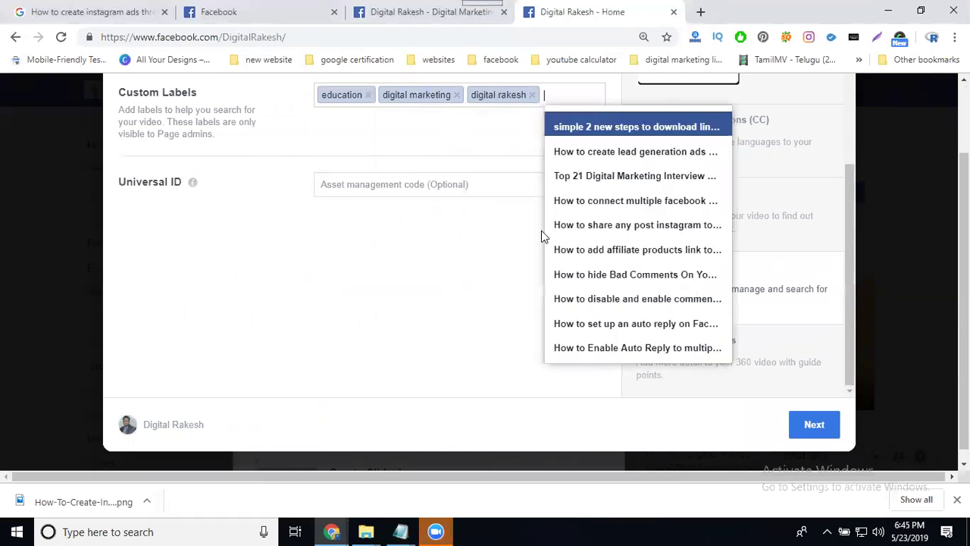
pyautogui.click(361, 279)
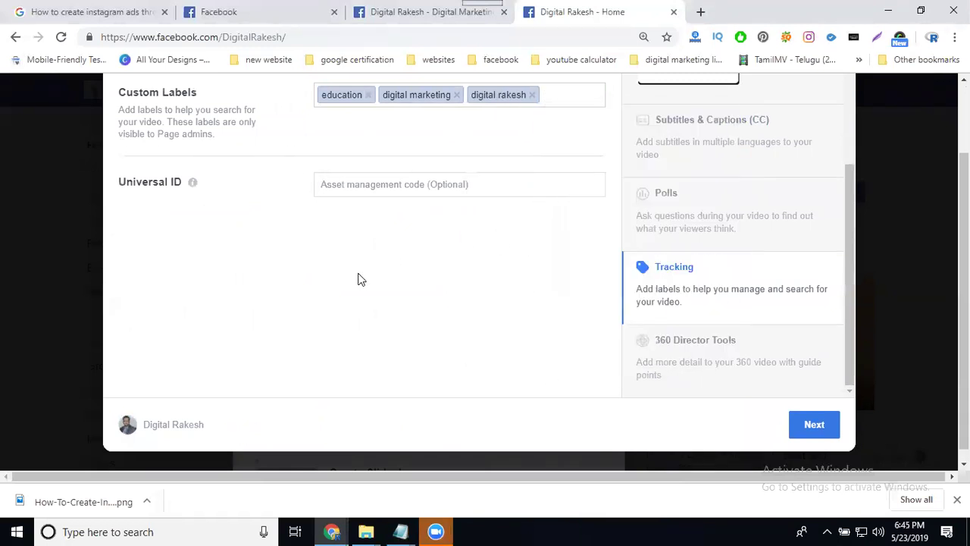
# Open the 360 Director Tools settings for the video
pyautogui.click(697, 340)
pyautogui.scroll(2, 440, 287)
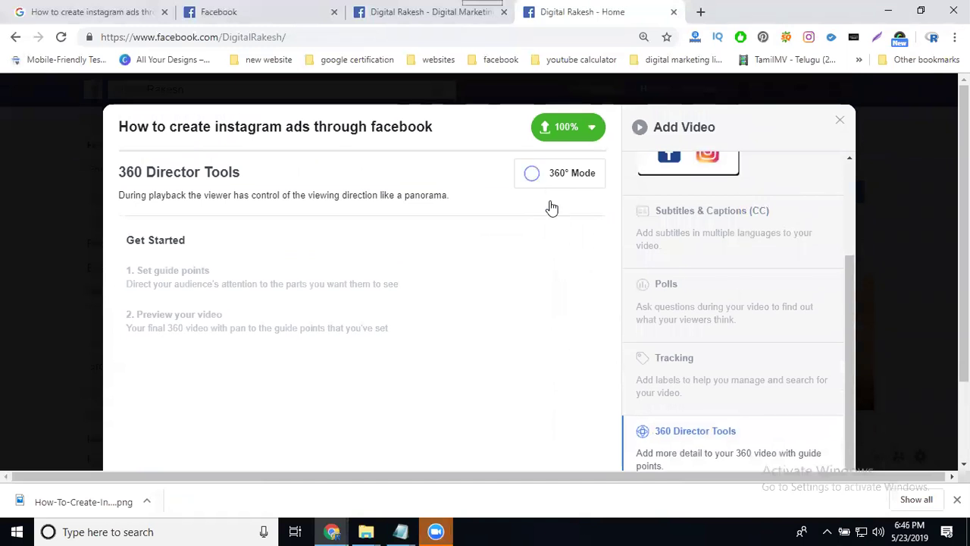
pyautogui.scroll(2, 704, 260)
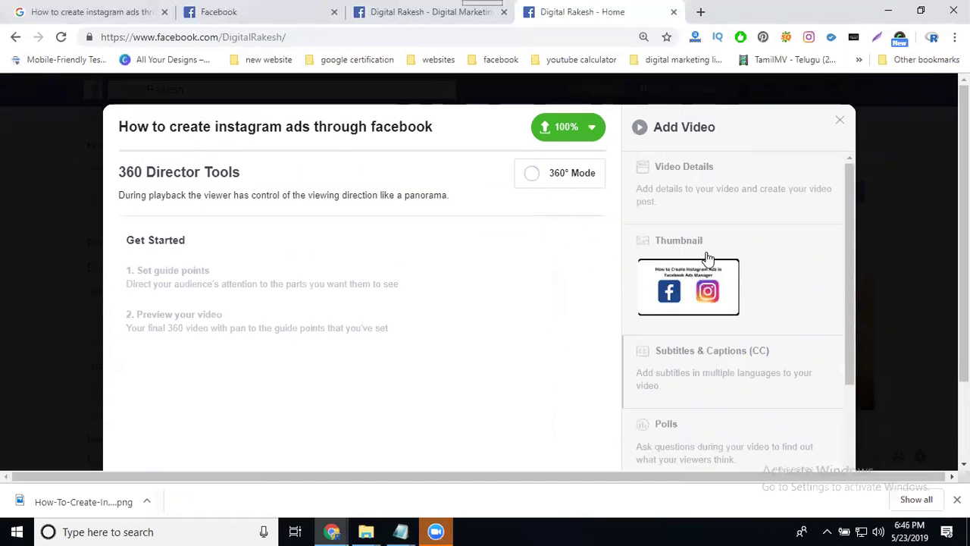
# Return to the video details and tag the first two friends in the post
pyautogui.click(647, 174)
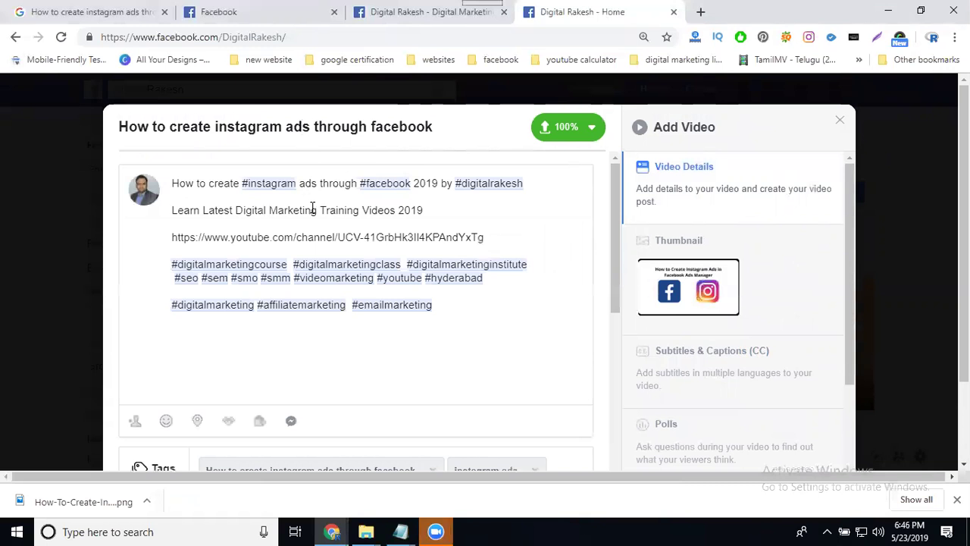
pyautogui.hotkey('ctrl', 'a')
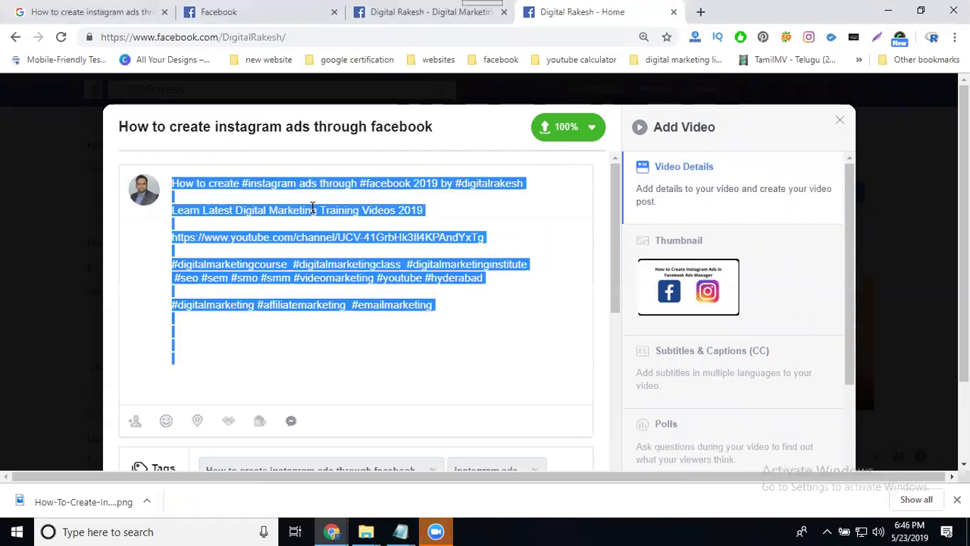
pyautogui.scroll(-3, 313, 208)
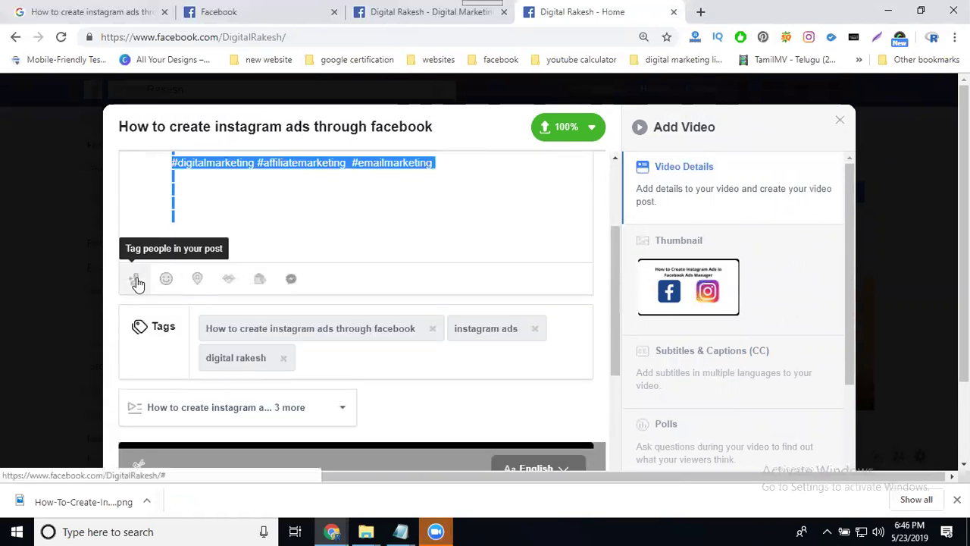
pyautogui.click(137, 282)
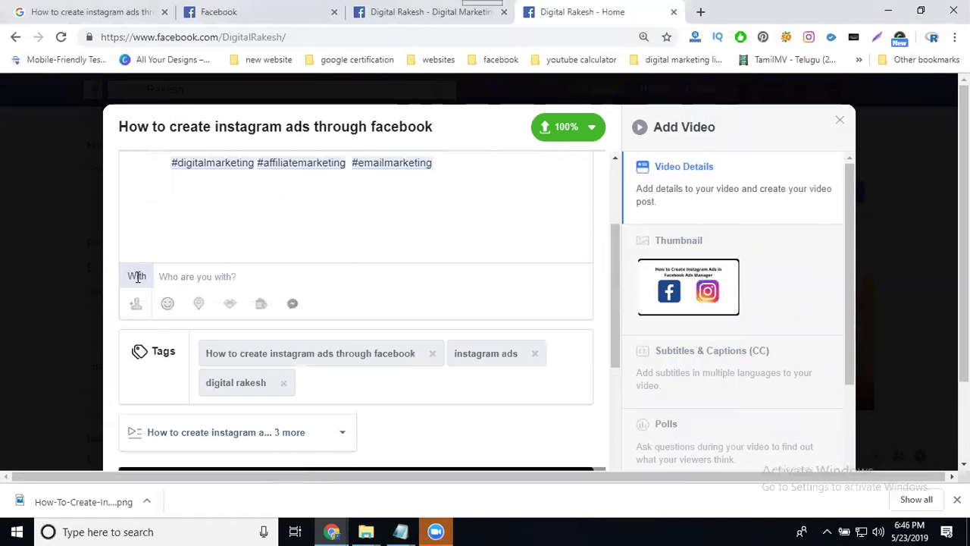
pyautogui.write('bara')
pyautogui.click(206, 342)
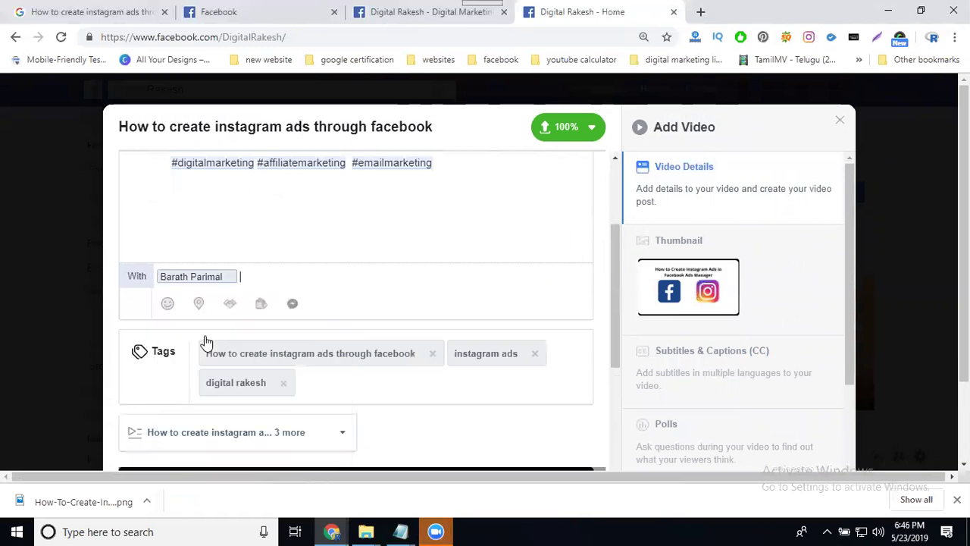
pyautogui.write('prav')
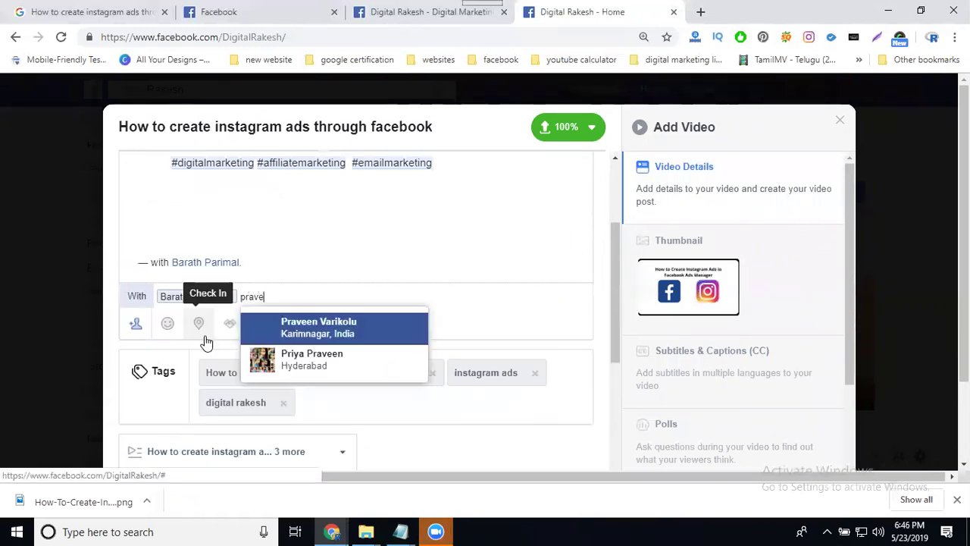
pyautogui.write('e')
pyautogui.click(294, 333)
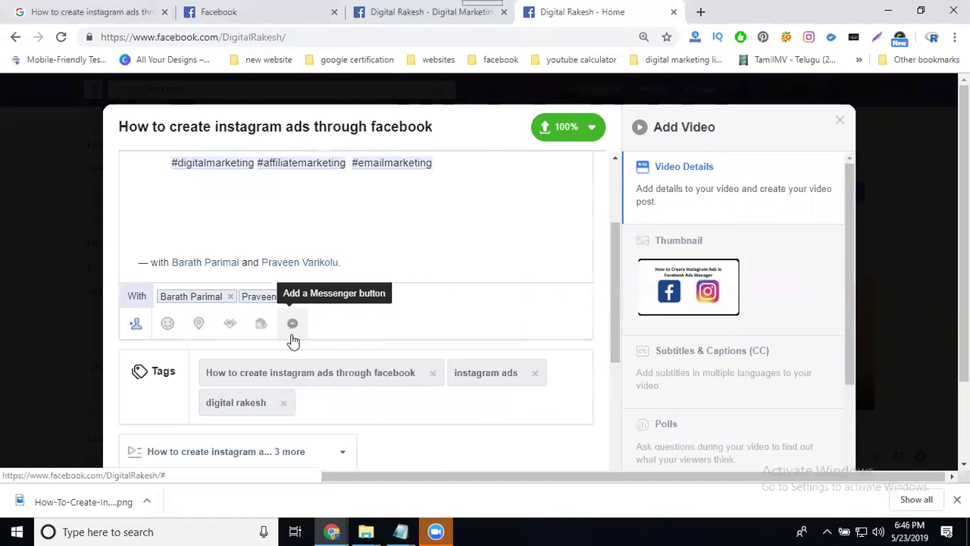
# Tag three more friends, correcting a misspelled search along the way
pyautogui.write('rajesh')
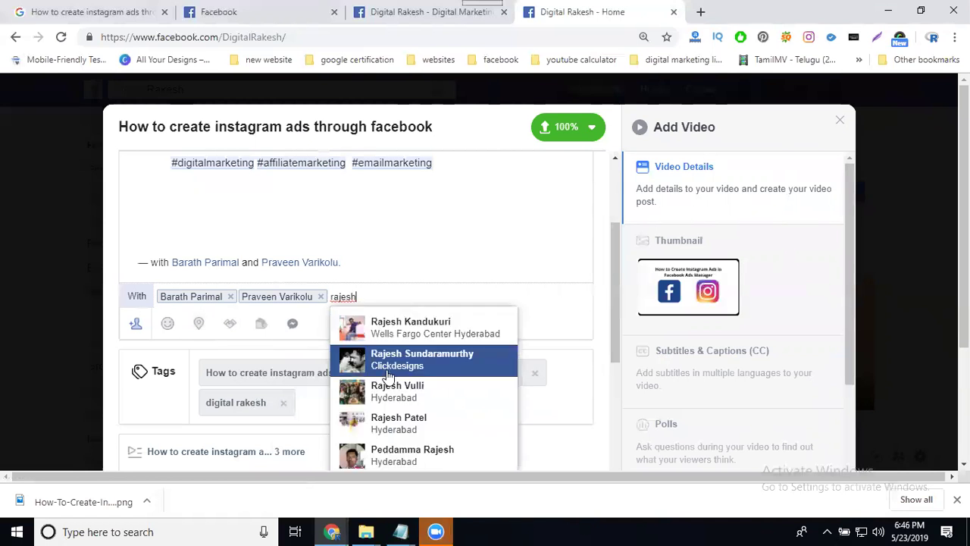
pyautogui.scroll(-1, 388, 377)
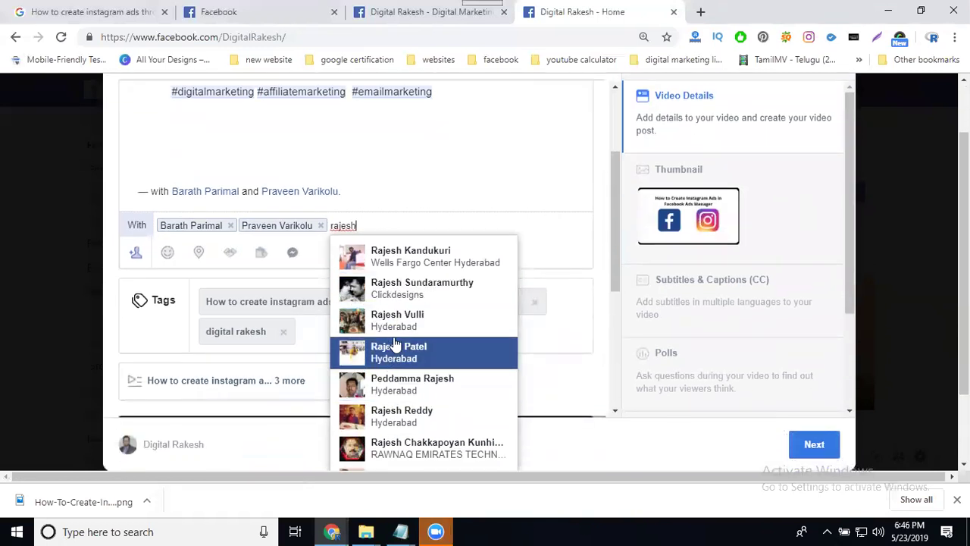
pyautogui.click(392, 383)
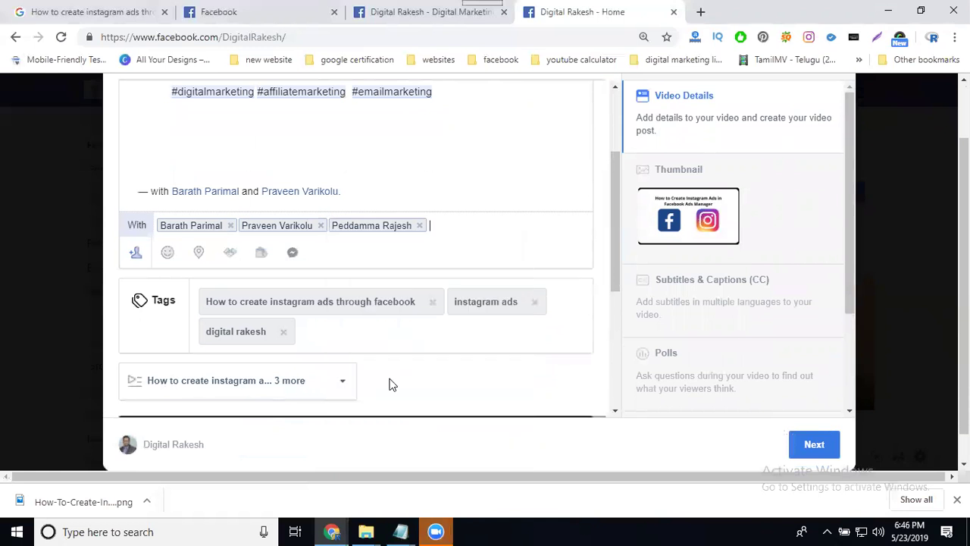
pyautogui.write('sei')
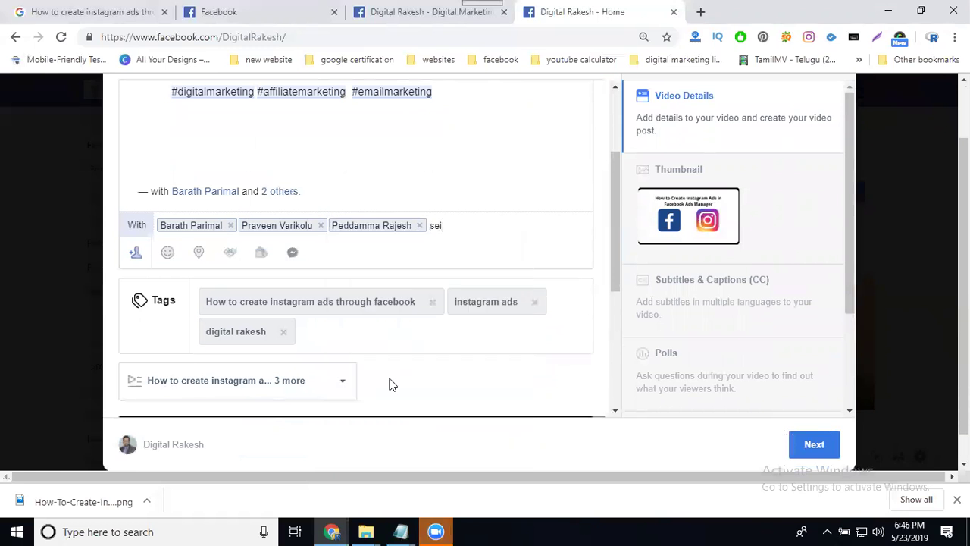
pyautogui.press('BackSpace')
pyautogui.write('o')
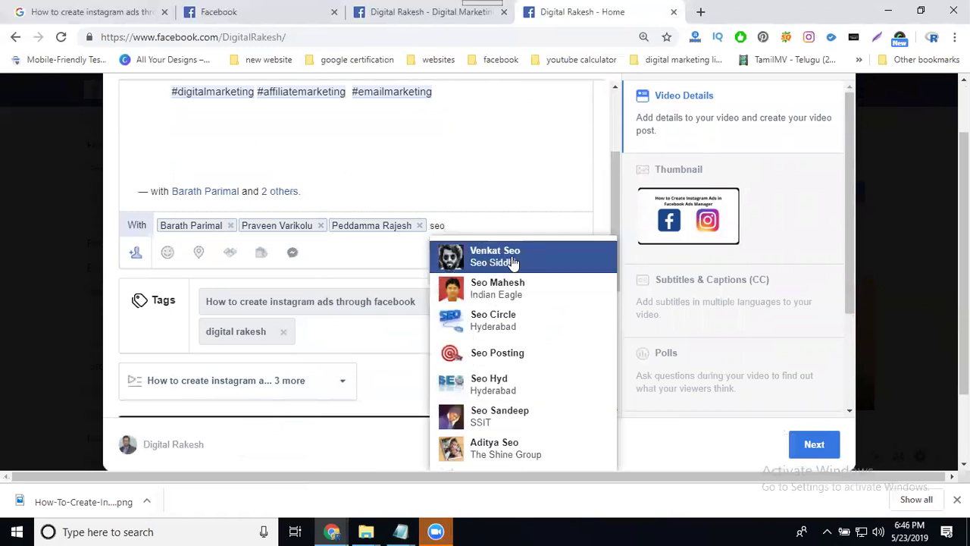
pyautogui.click(513, 262)
pyautogui.write('pramod')
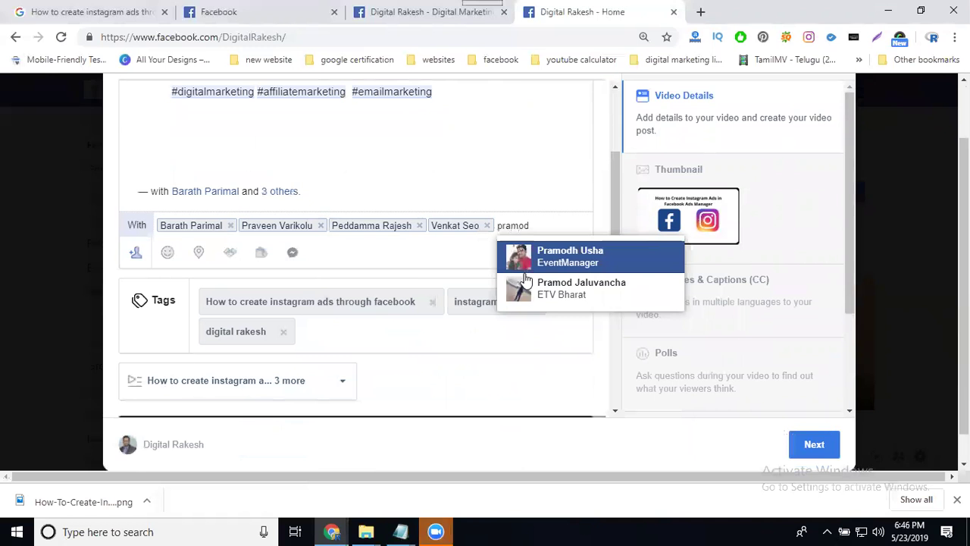
pyautogui.click(529, 290)
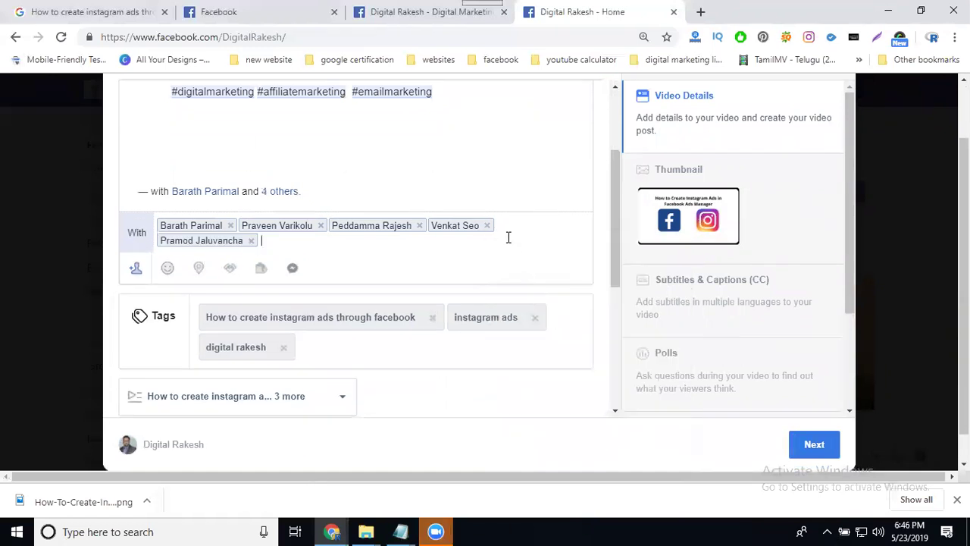
# Tag the final two friends, bringing the total to seven
pyautogui.write('rajesg')
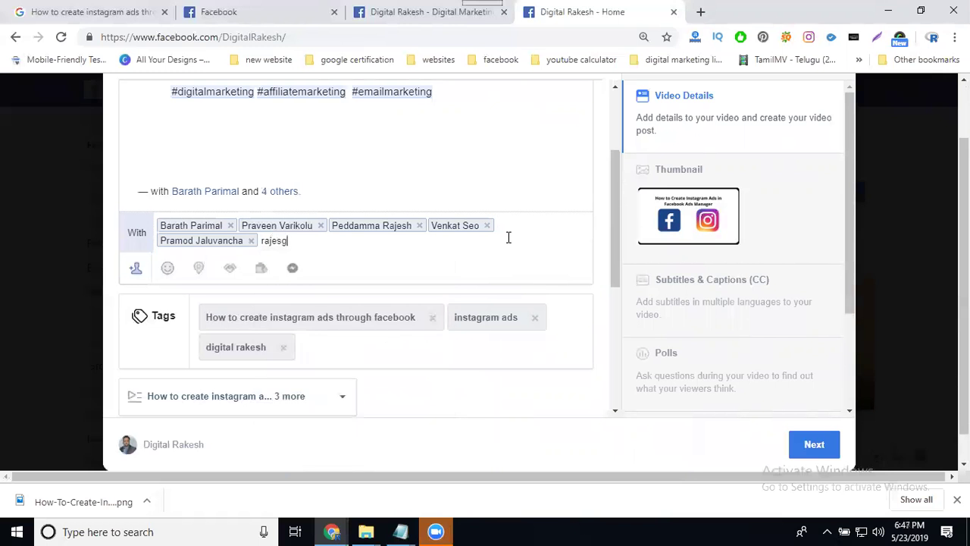
pyautogui.press('BackSpace')
pyautogui.write('h sada')
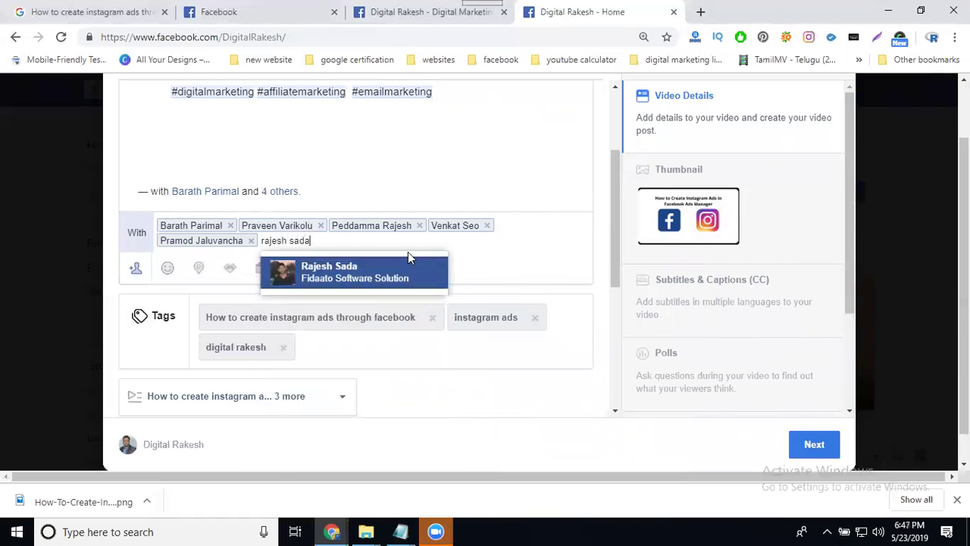
pyautogui.click(351, 272)
pyautogui.write('pra')
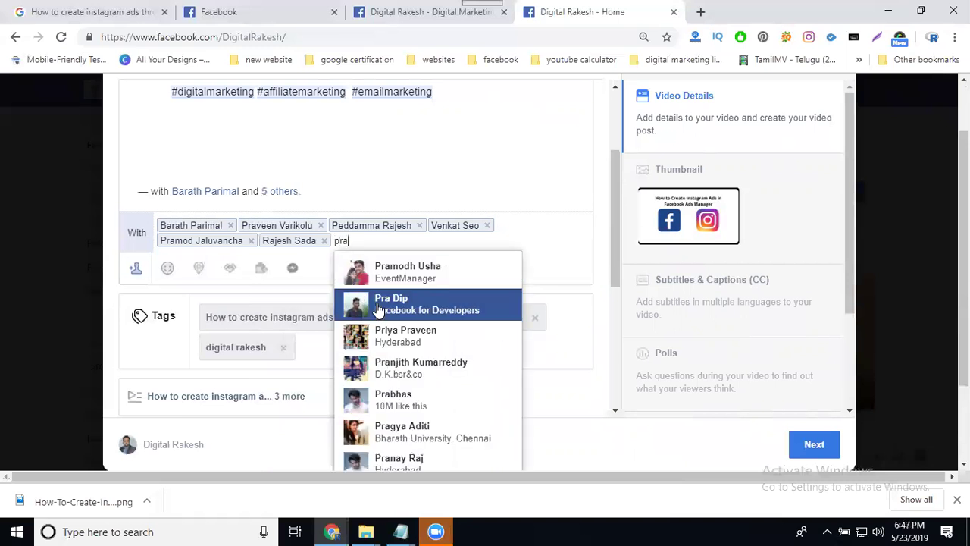
pyautogui.click(377, 306)
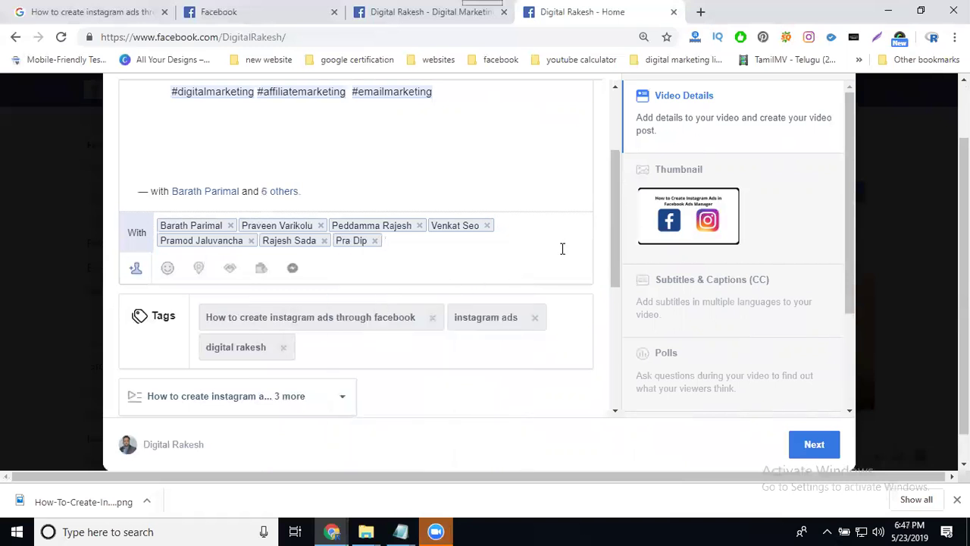
# Check the post in at Rakesh Tech Solutions and continue to publishing options
pyautogui.click(199, 270)
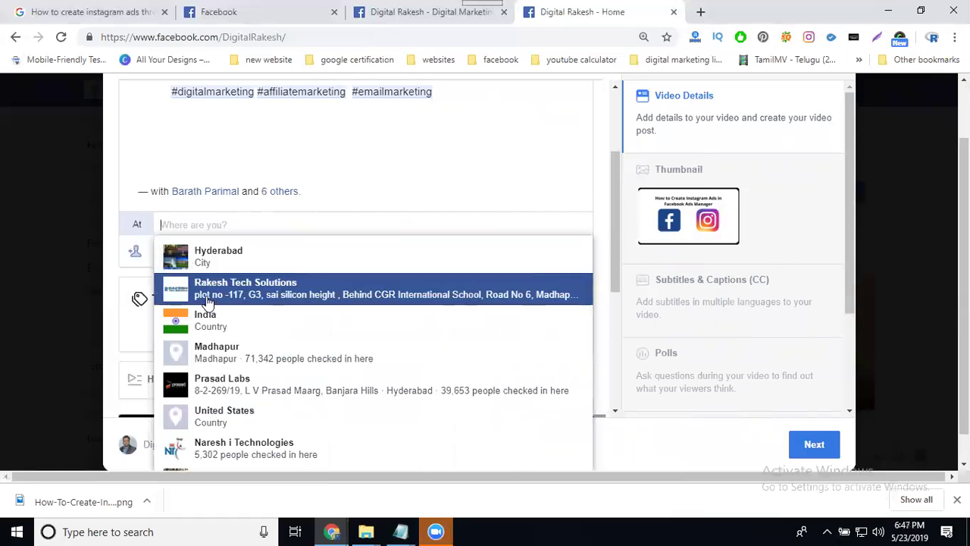
pyautogui.press('Return')
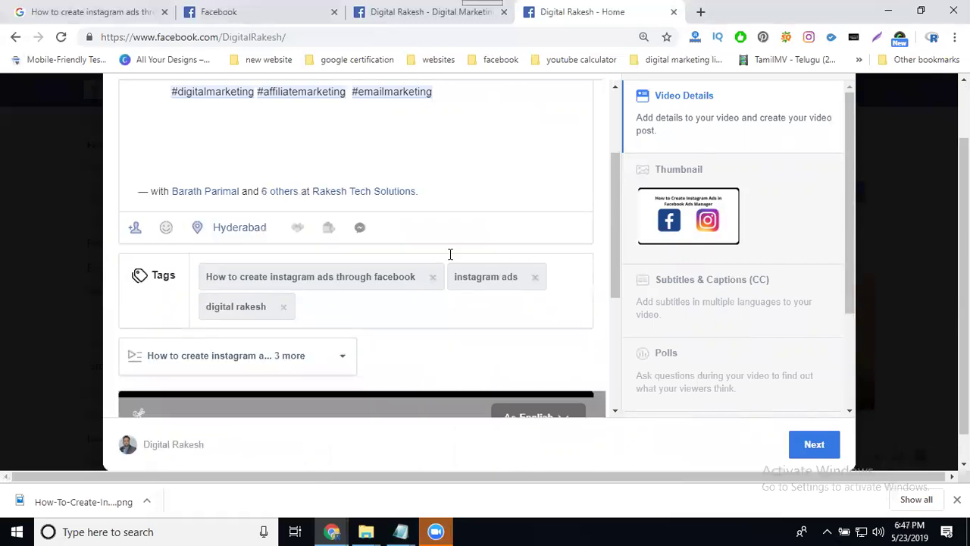
pyautogui.scroll(-3, 590, 241)
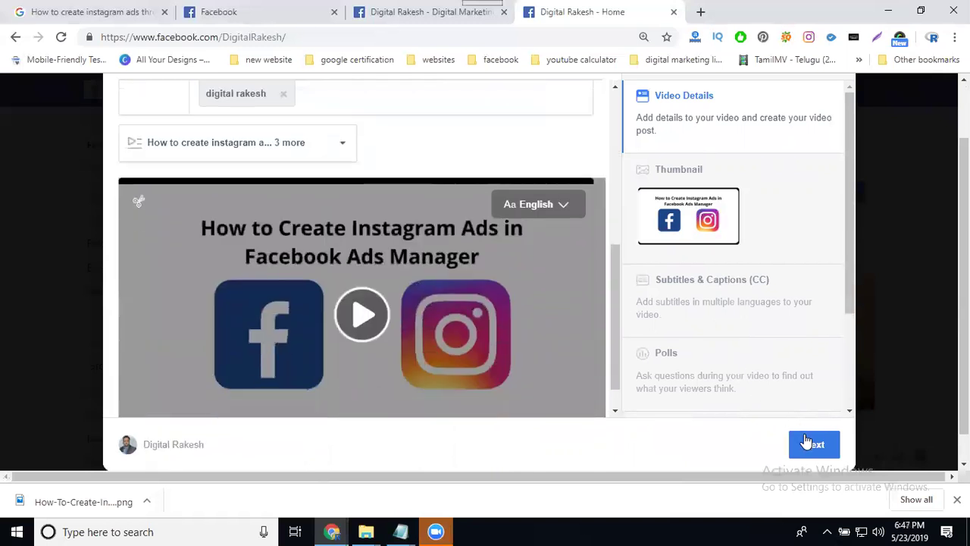
pyautogui.click(809, 446)
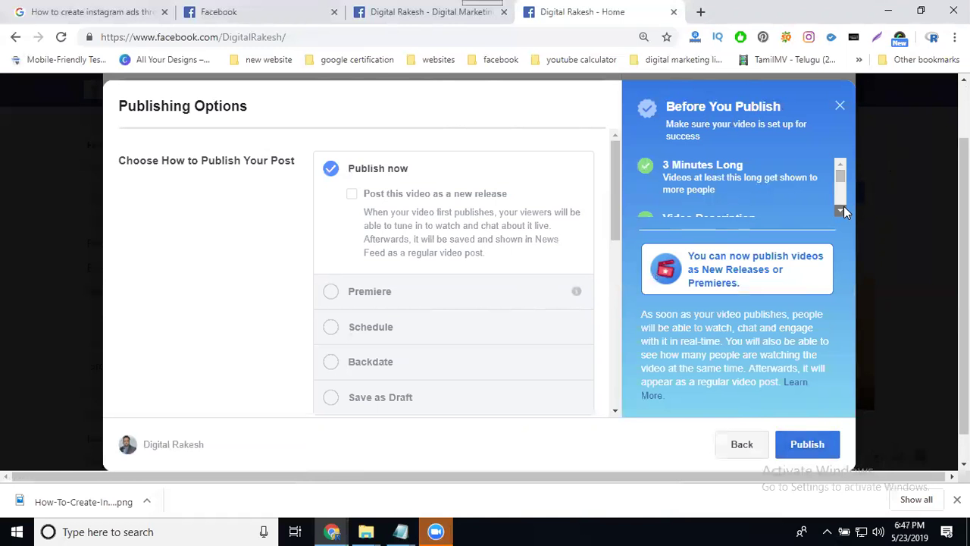
# Scroll through the Before You Publish checklist items on the Publishing Options screen
pyautogui.scroll(-1, 844, 179)
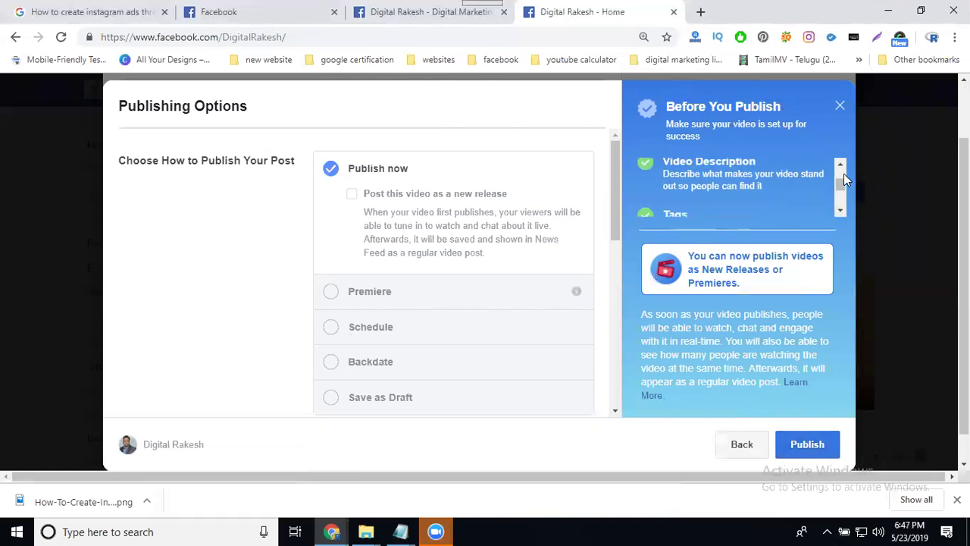
pyautogui.click(840, 211)
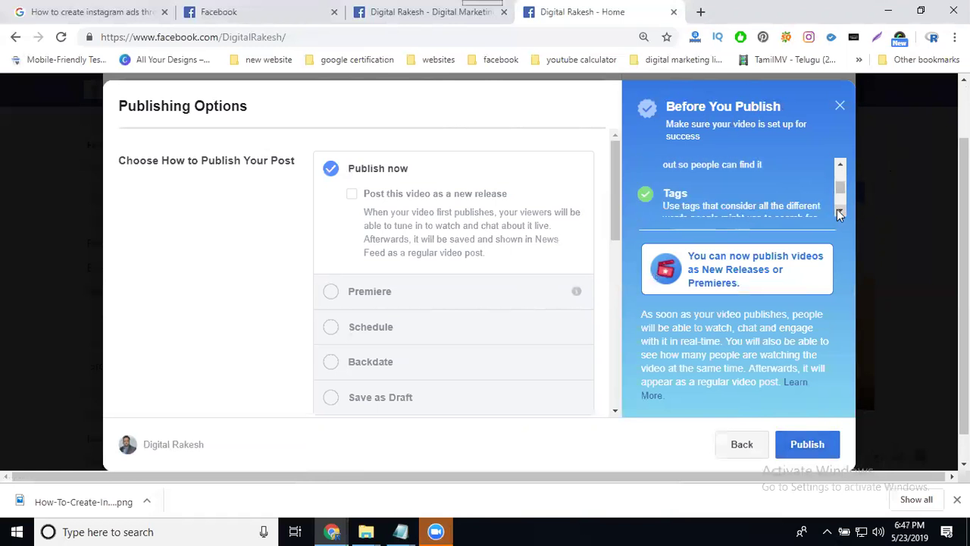
pyautogui.click(839, 211)
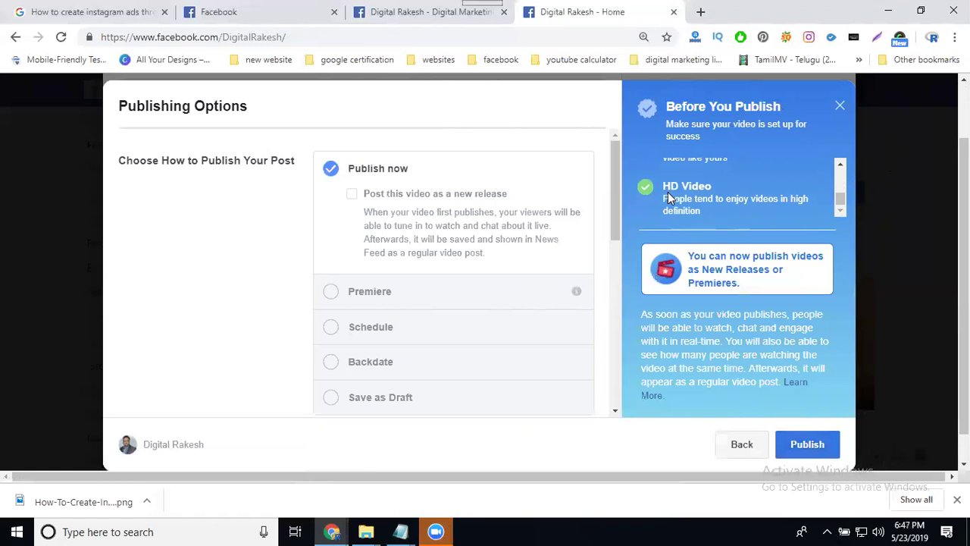
pyautogui.click(844, 169)
pyautogui.click(842, 166)
pyautogui.click(842, 166)
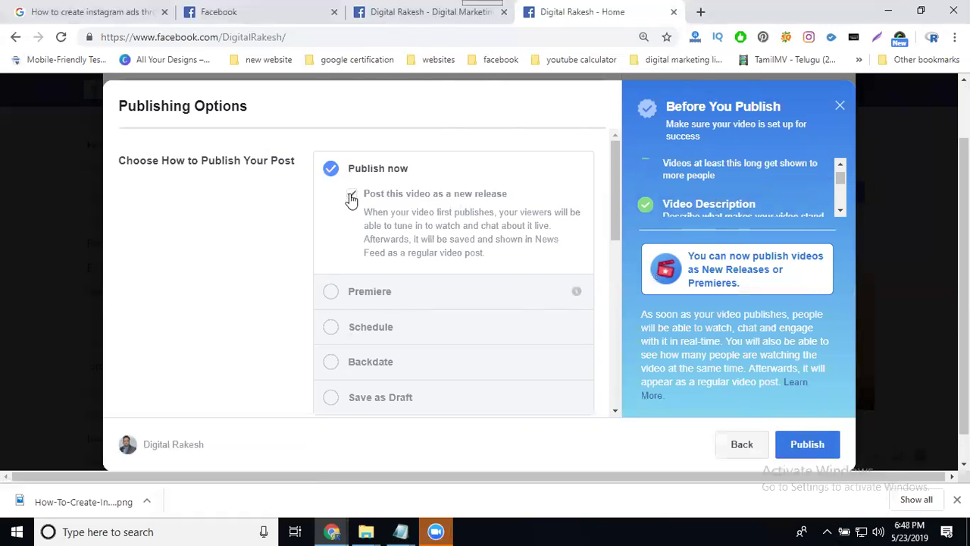
# Choose Publish now, tick 'Post this video as a new release', and publish
pyautogui.click(332, 294)
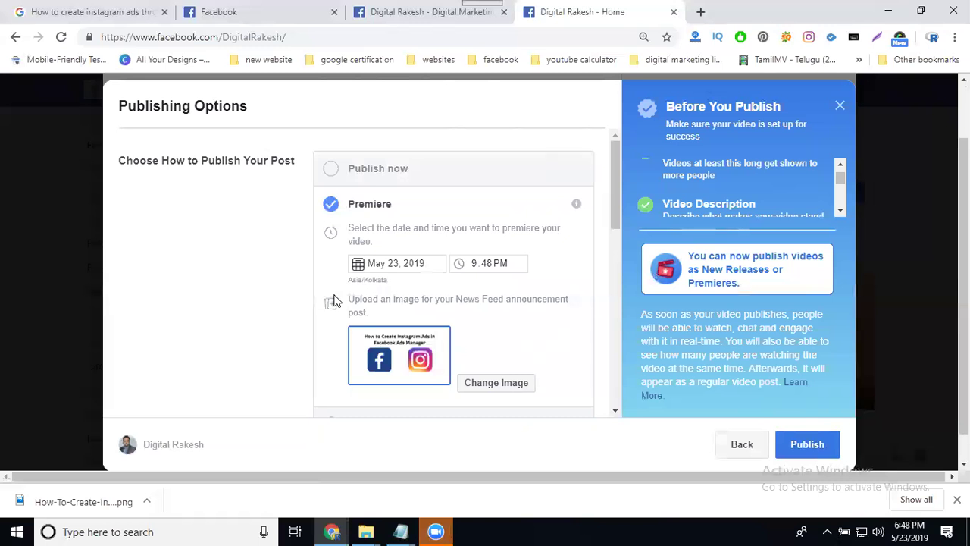
pyautogui.click(330, 168)
pyautogui.click(370, 199)
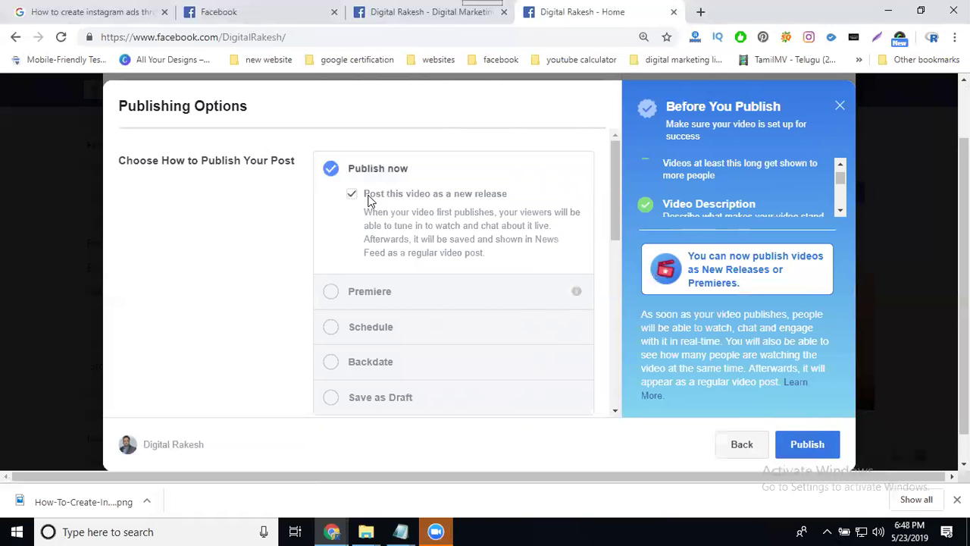
pyautogui.click(796, 445)
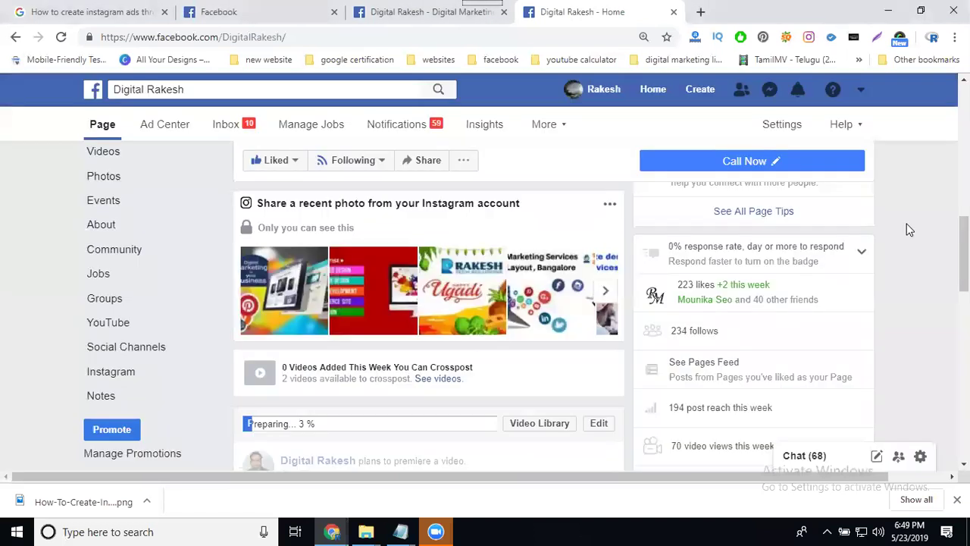
# Find the 6:52 PM premiere post, check its Boost Unavailable note, and open Share
pyautogui.scroll(-2, 907, 227)
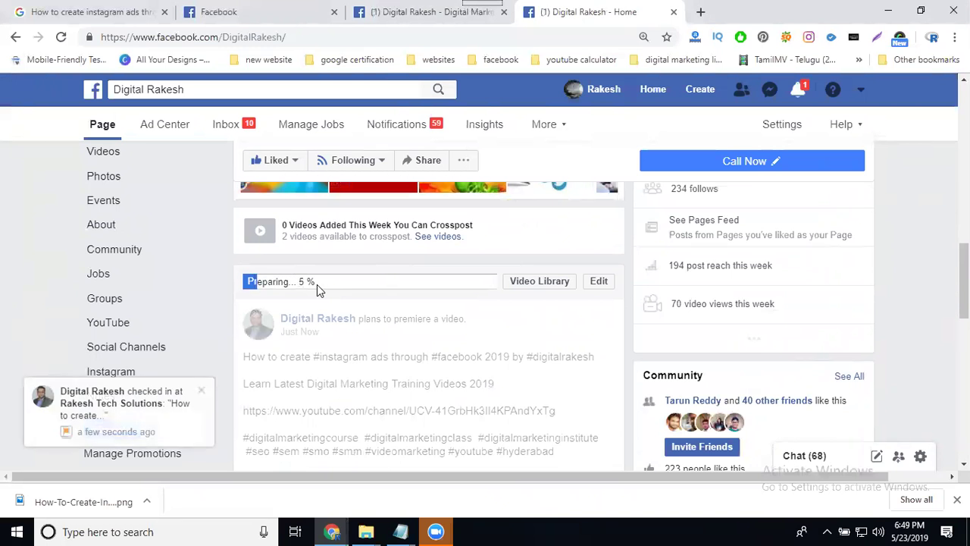
pyautogui.scroll(-1, 317, 285)
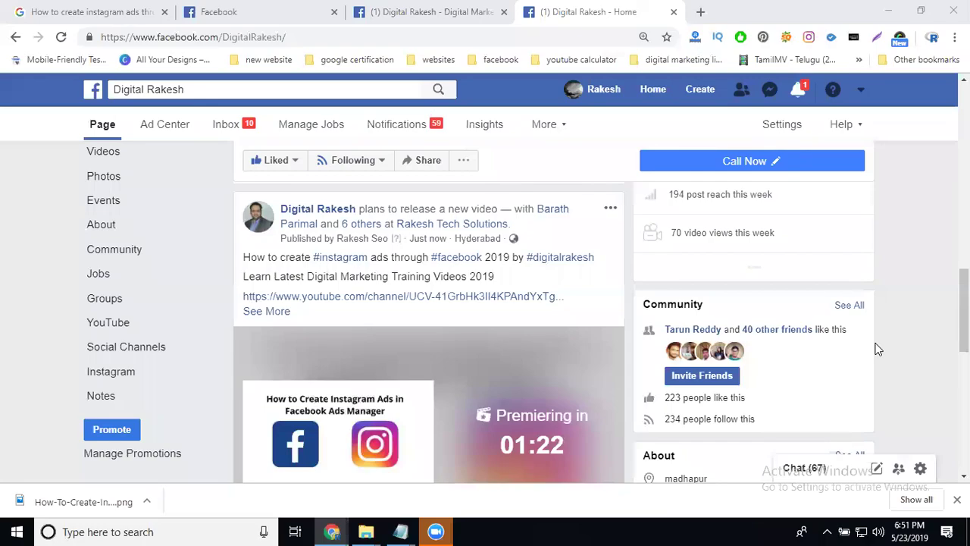
pyautogui.scroll(-3, 465, 223)
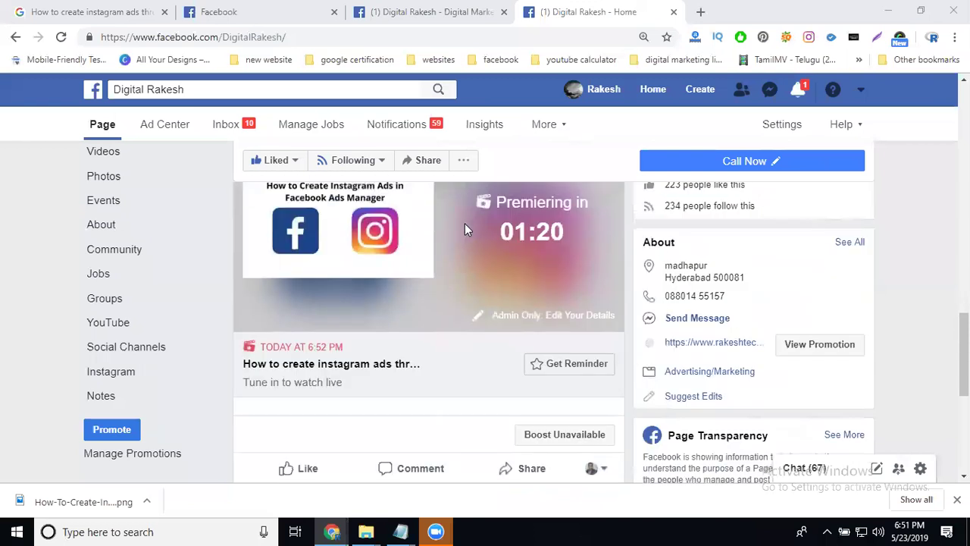
pyautogui.scroll(1, 471, 257)
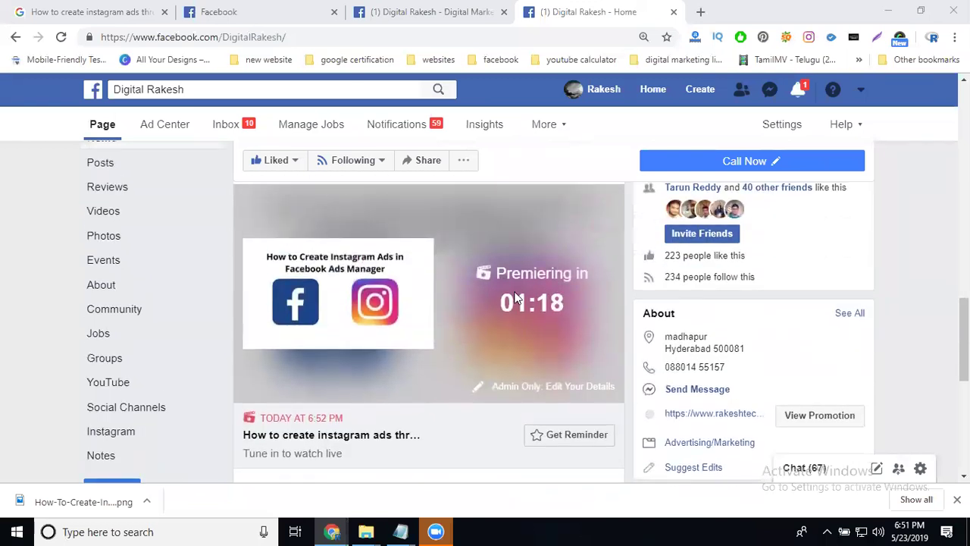
pyautogui.scroll(1, 514, 297)
pyautogui.scroll(-2, 514, 297)
pyautogui.click(535, 364)
pyautogui.click(529, 402)
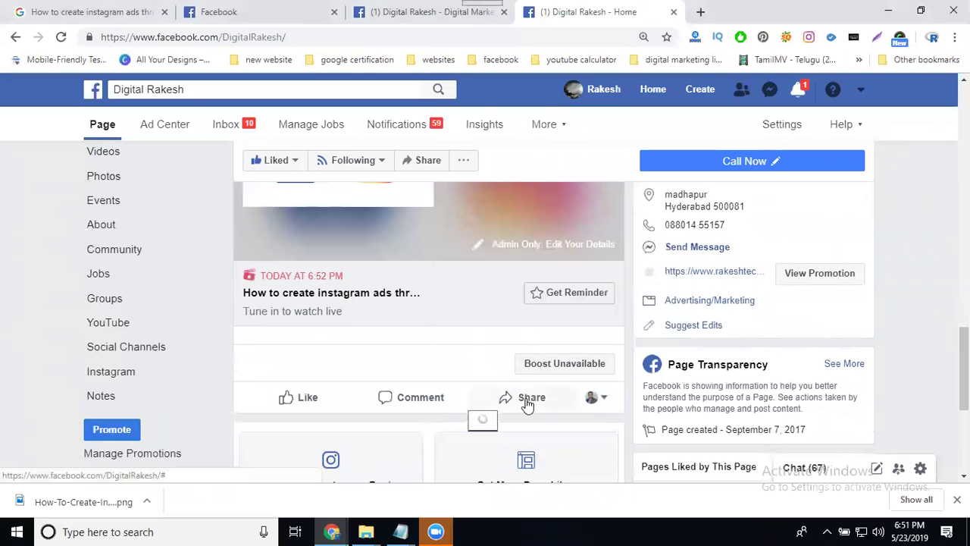
pyautogui.scroll(-3, 543, 372)
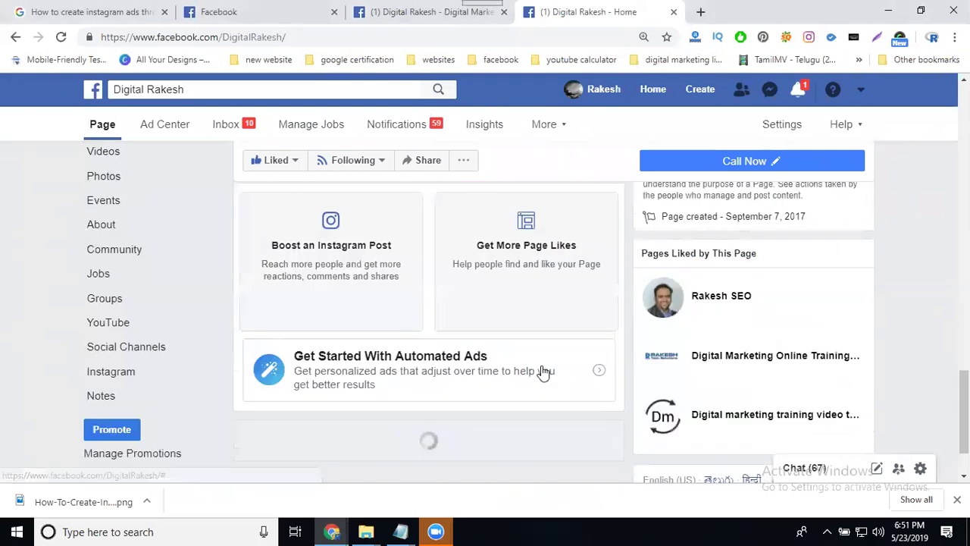
pyautogui.scroll(2, 537, 337)
# Share the premiere post to the Digital Rakesh - Digital Marketing Training Video And Jobs group
pyautogui.click(523, 305)
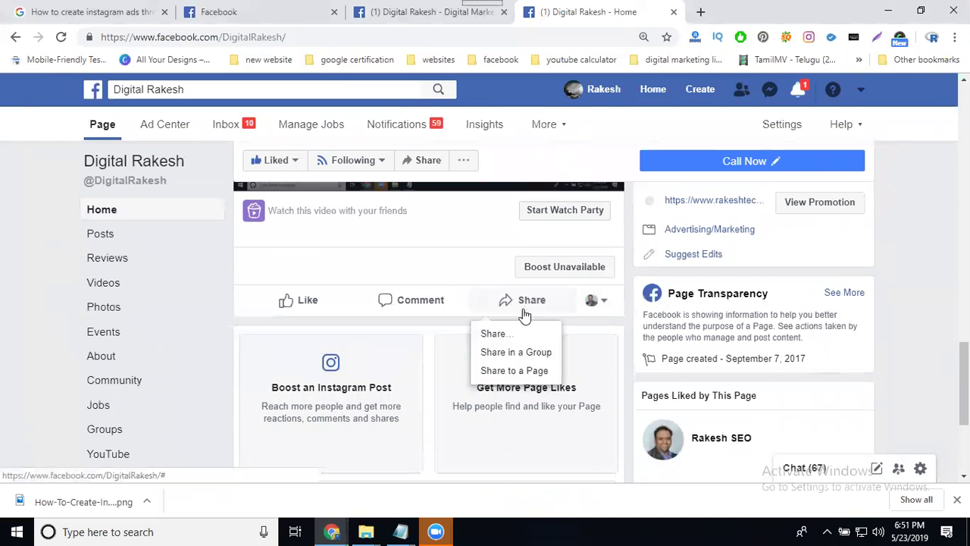
pyautogui.click(521, 353)
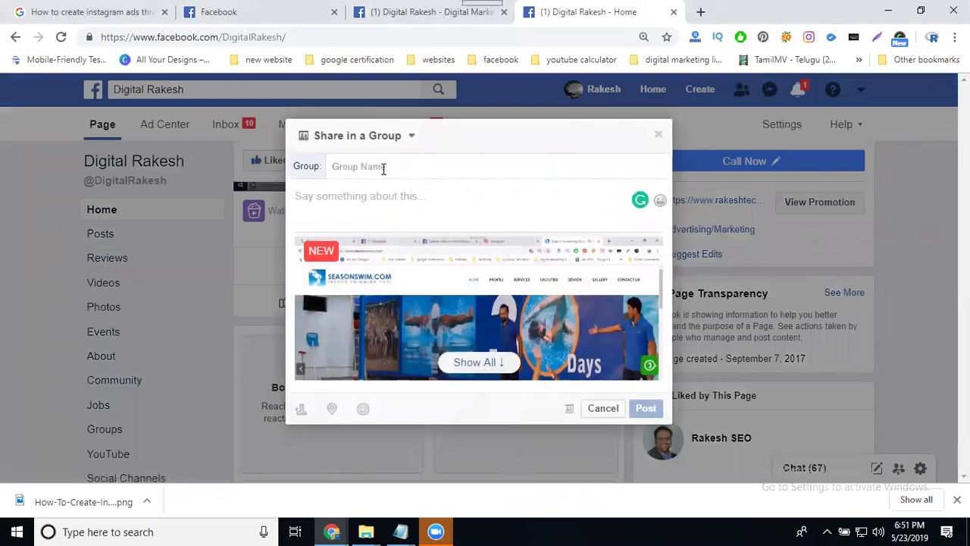
pyautogui.write('d')
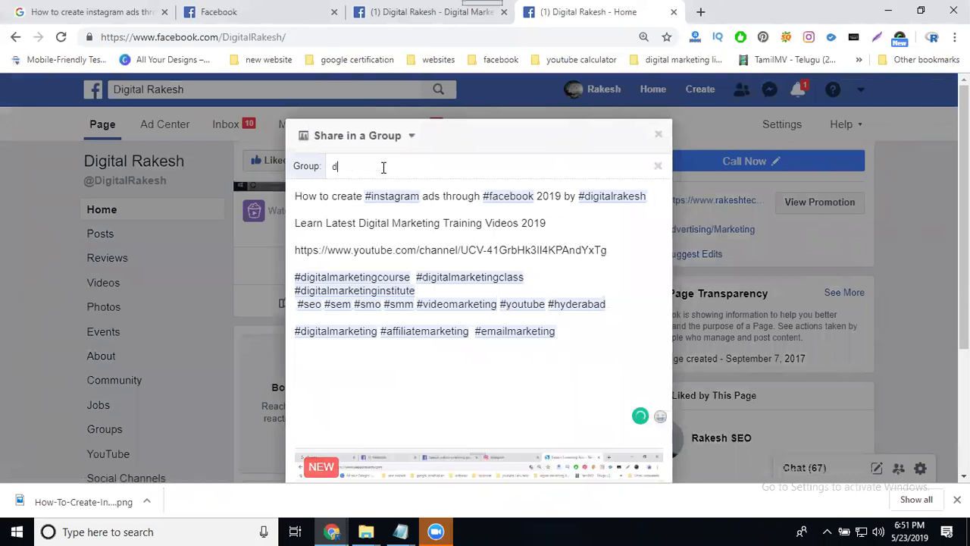
pyautogui.write('igital ra')
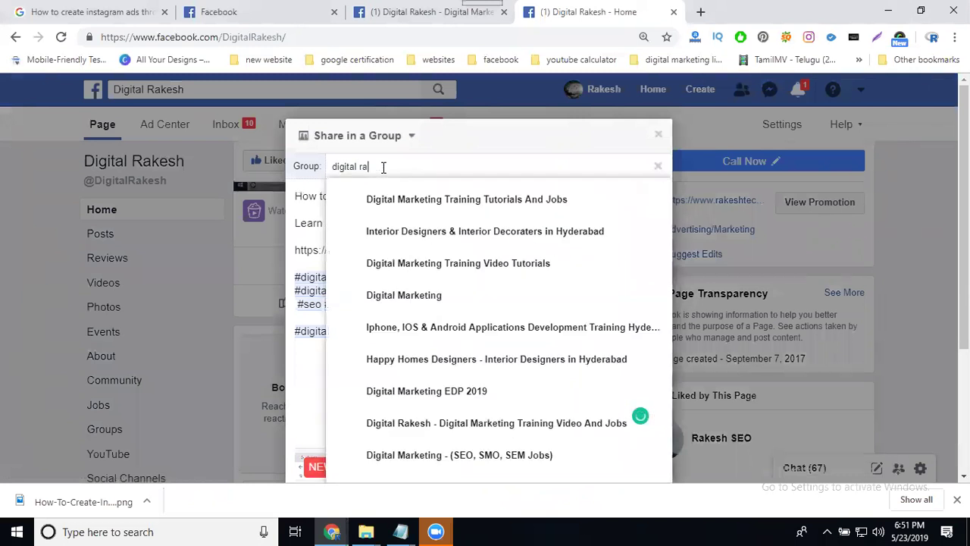
pyautogui.click(391, 202)
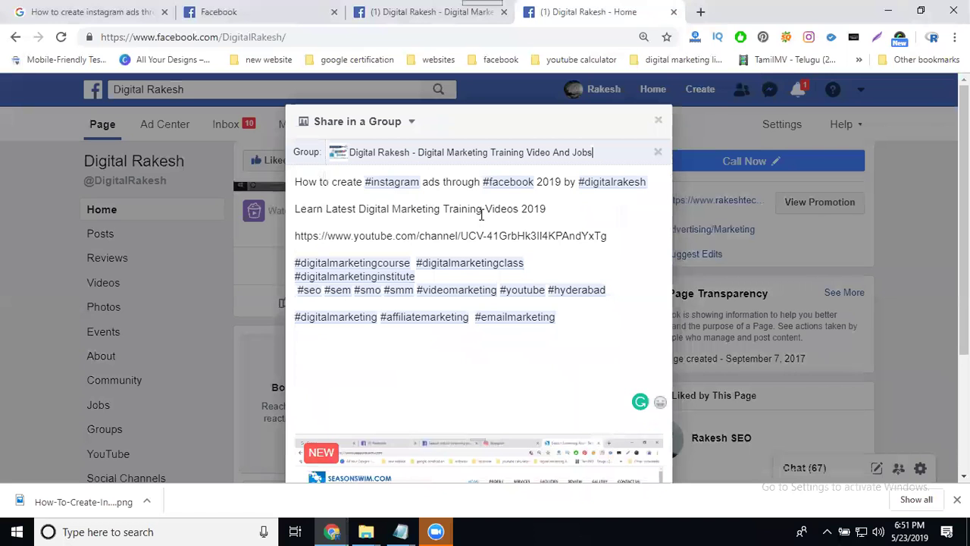
pyautogui.scroll(-3, 515, 281)
pyautogui.click(646, 436)
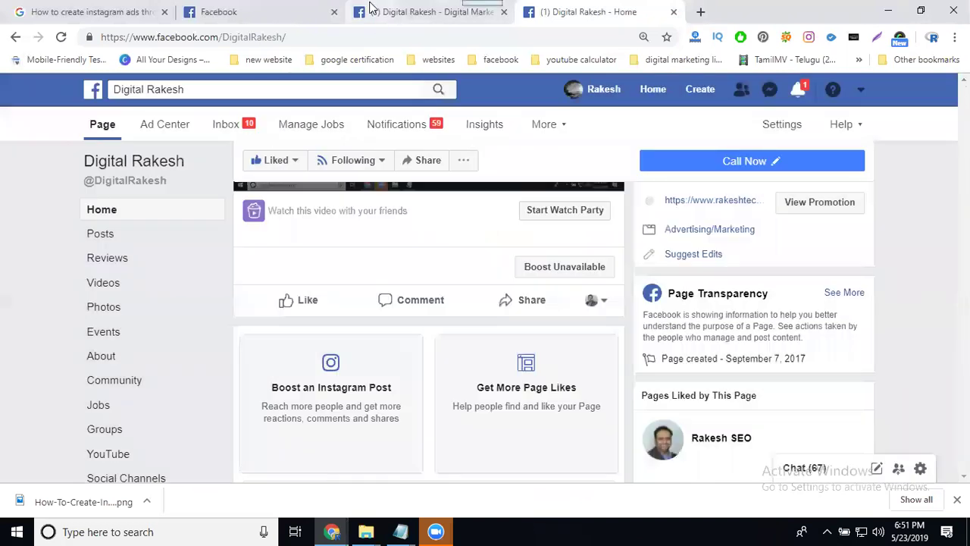
pyautogui.click(372, 9)
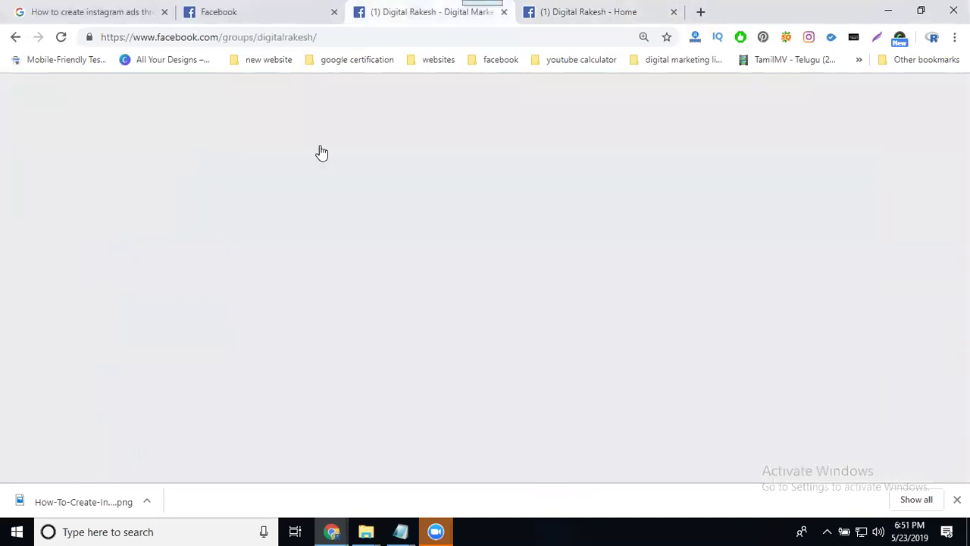
# Reload the Digital Rakesh group page and scroll its feed to the shared premiere post
pyautogui.click(61, 38)
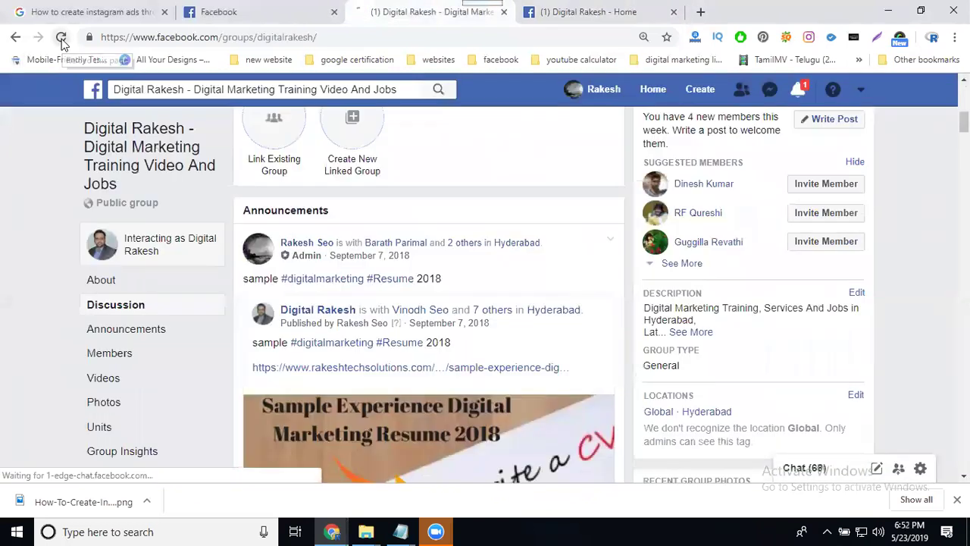
pyautogui.click(62, 38)
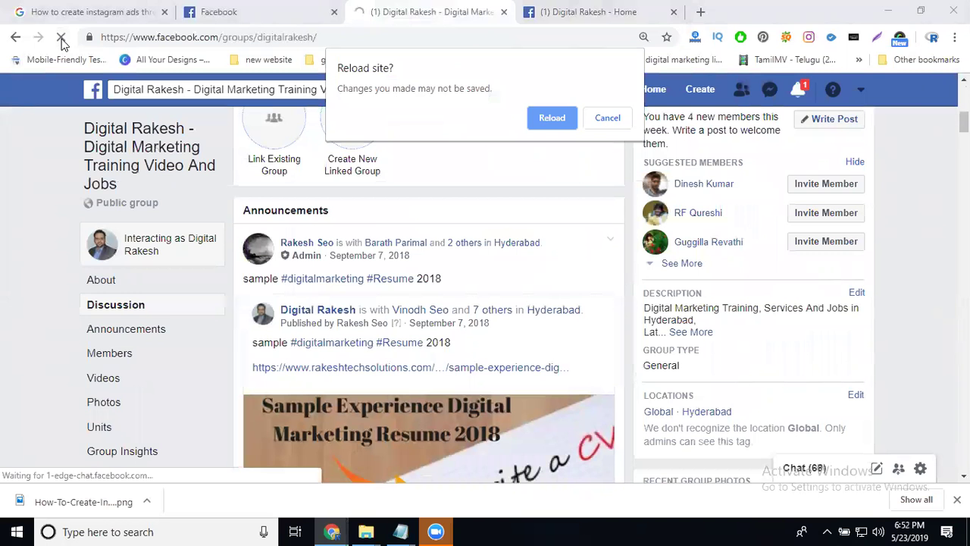
pyautogui.click(554, 117)
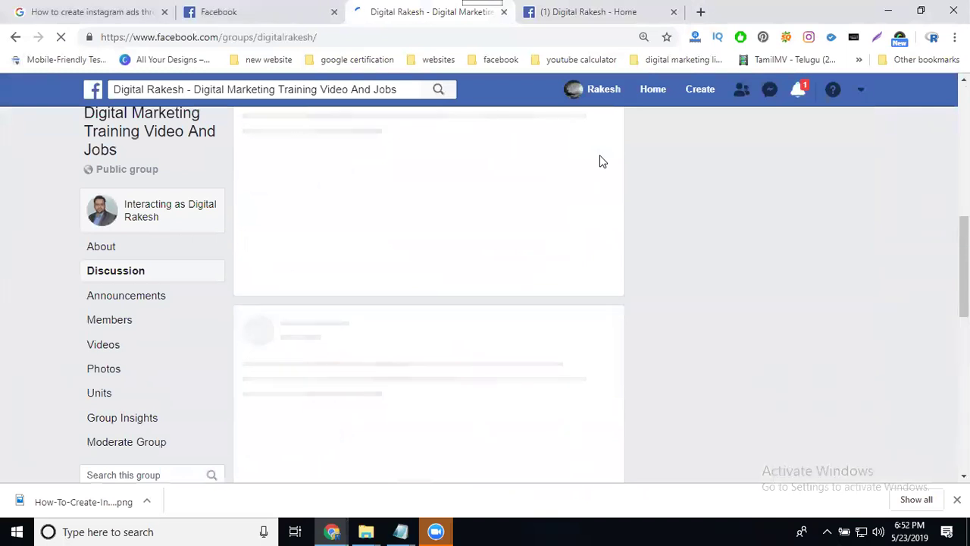
pyautogui.scroll(-3, 591, 225)
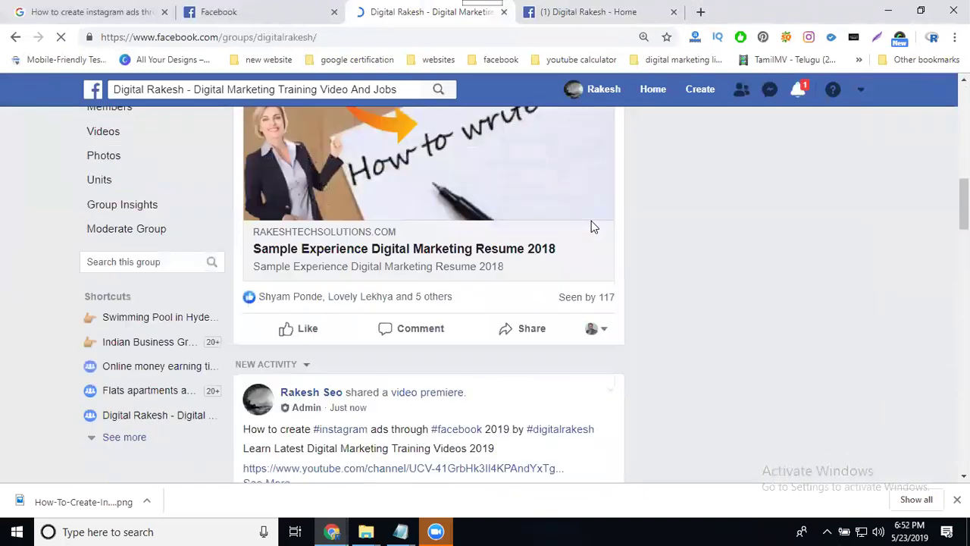
pyautogui.scroll(-5, 594, 226)
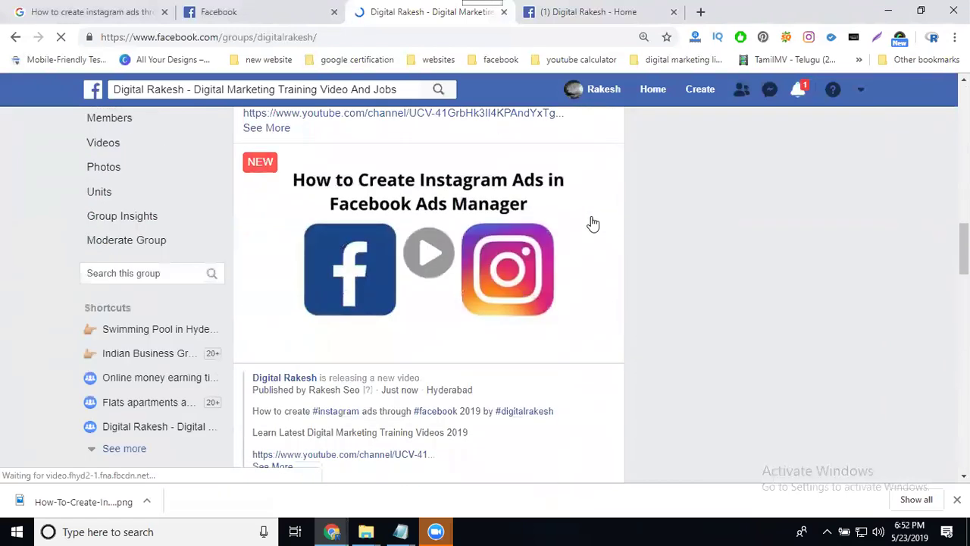
pyautogui.scroll(2, 442, 199)
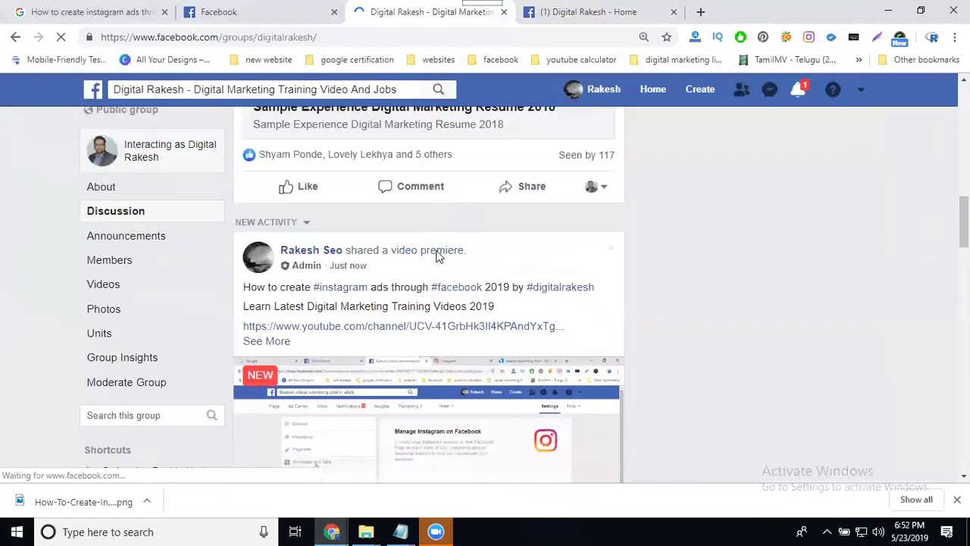
pyautogui.scroll(-2, 455, 265)
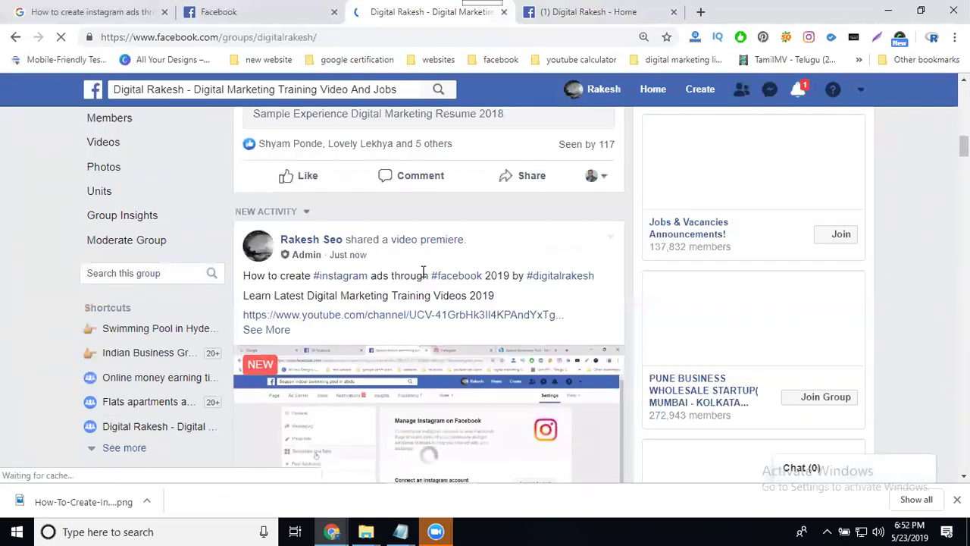
pyautogui.scroll(-3, 297, 196)
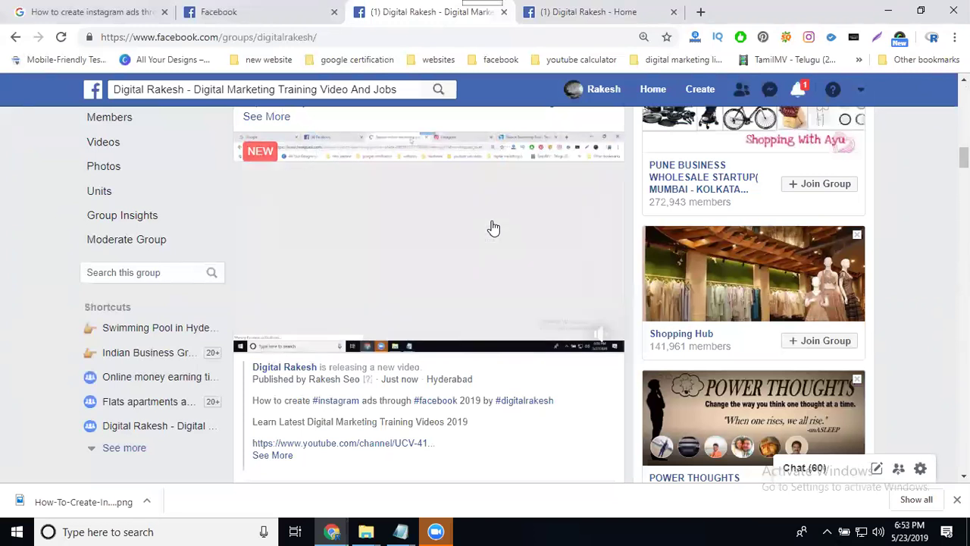
pyautogui.scroll(-3, 493, 227)
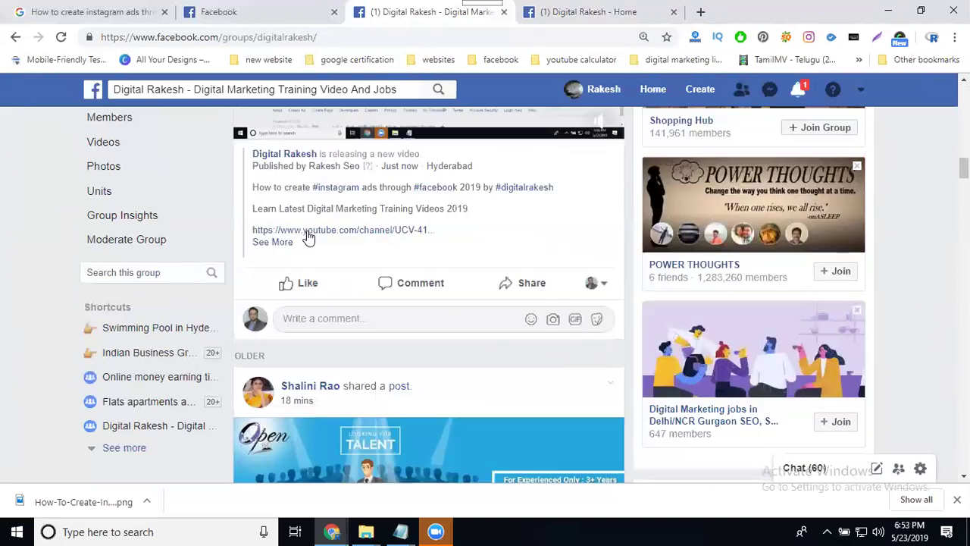
pyautogui.scroll(4, 372, 230)
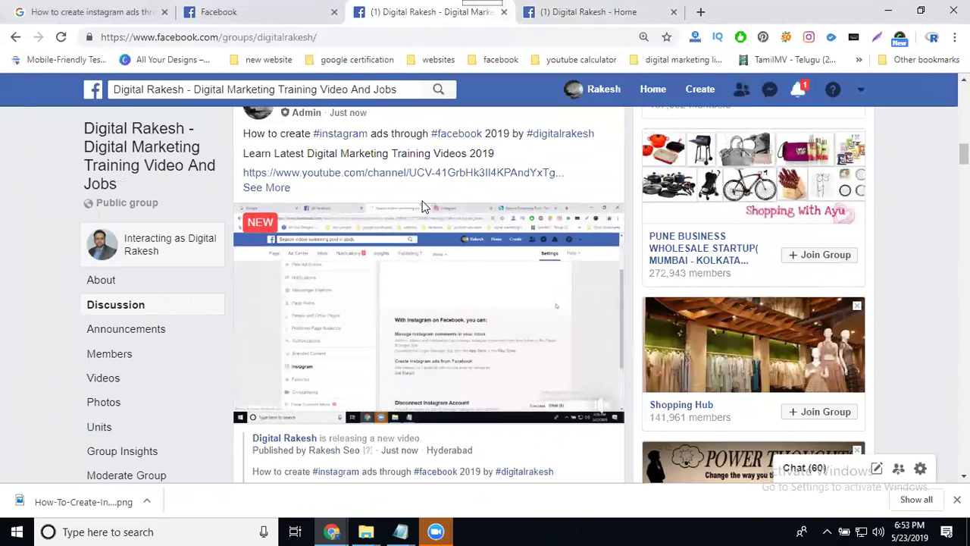
pyautogui.scroll(1, 423, 207)
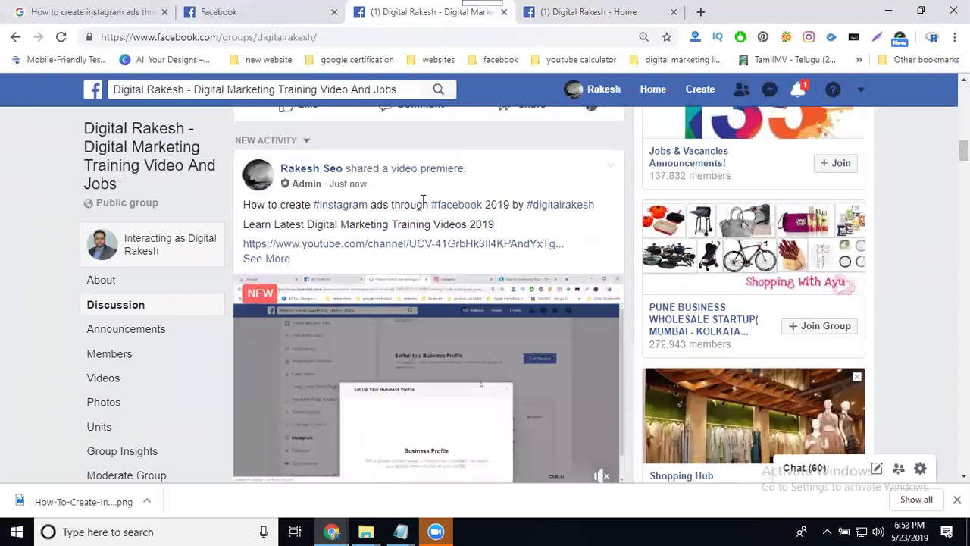